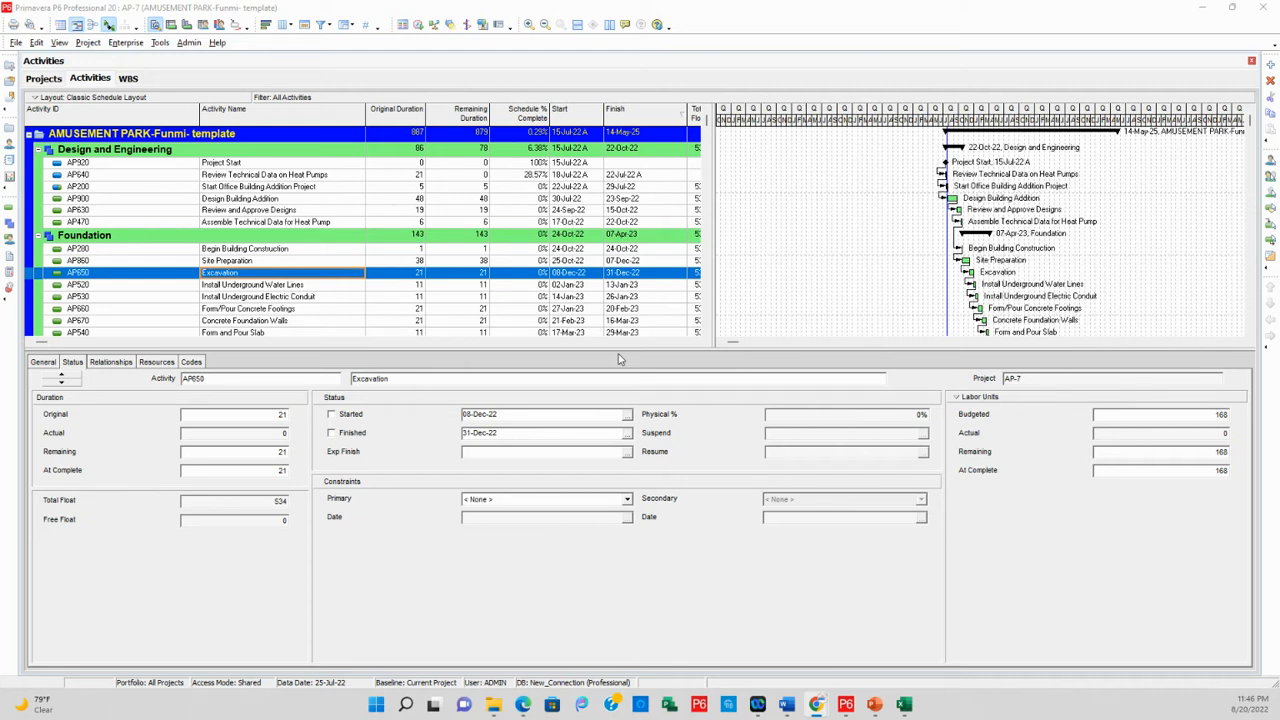
# Open the definitions list of the global activity codes for modification
pyautogui.click(121, 44)
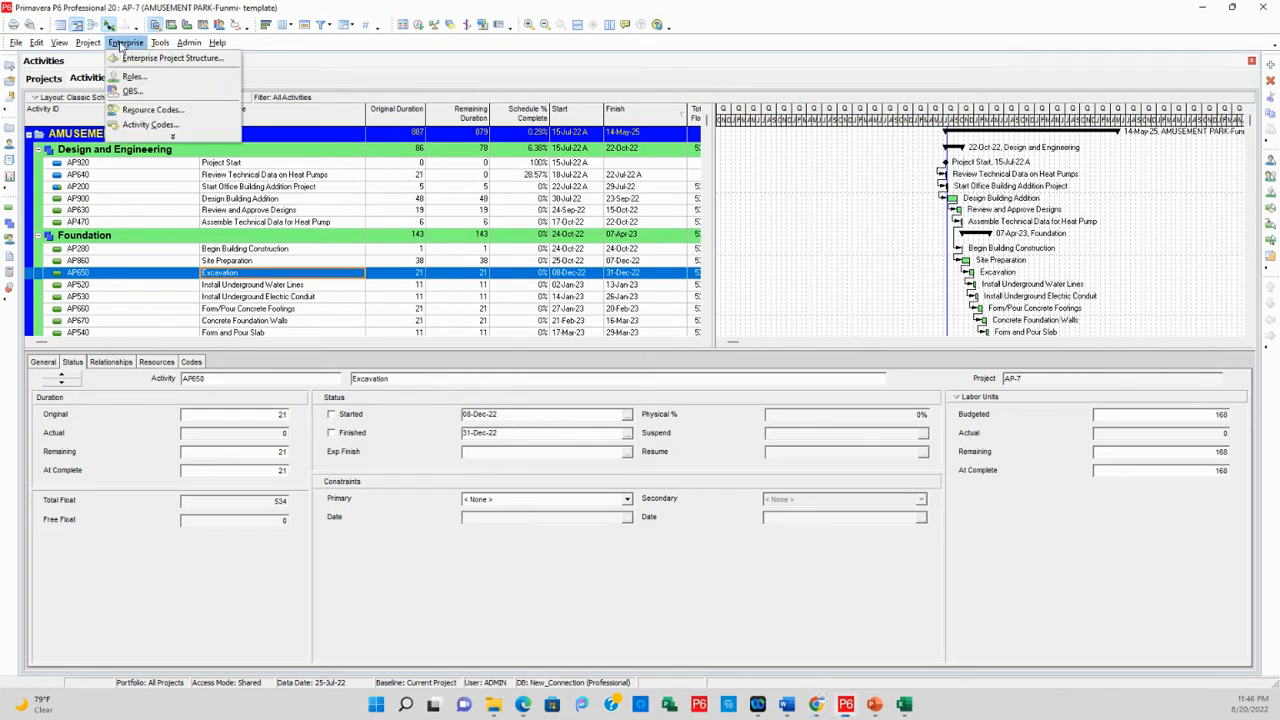
pyautogui.click(174, 137)
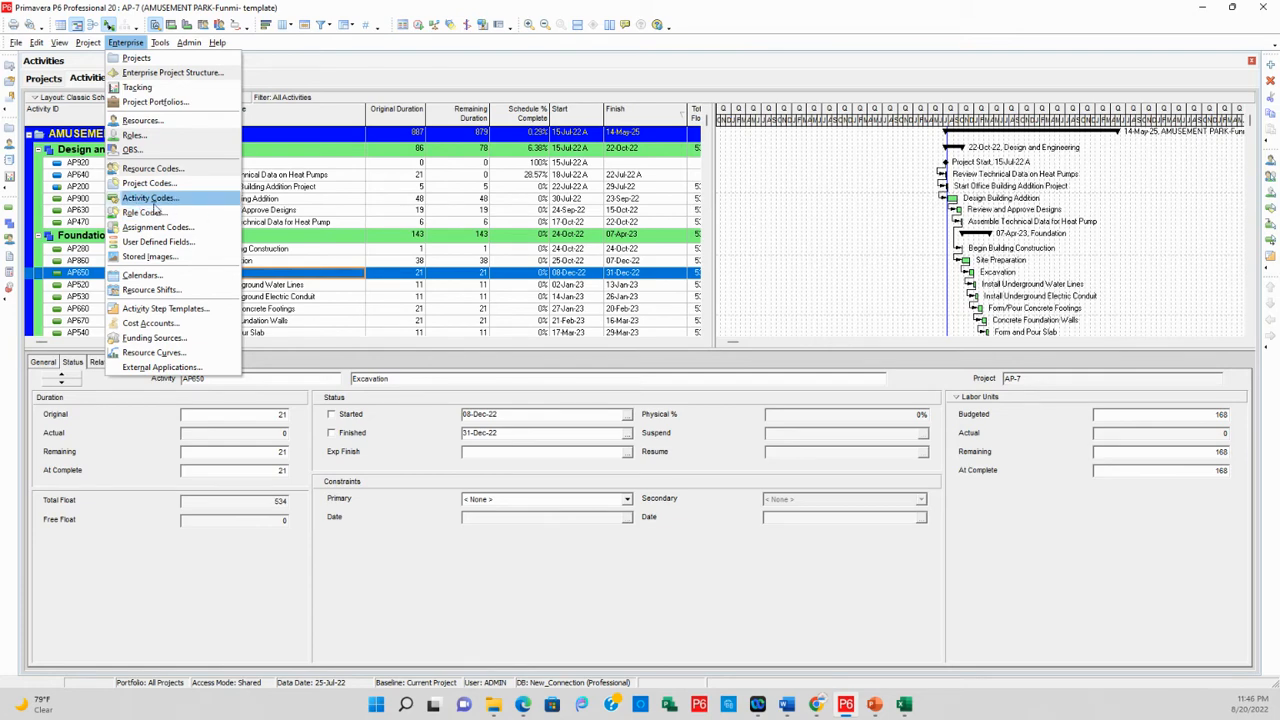
pyautogui.click(178, 201)
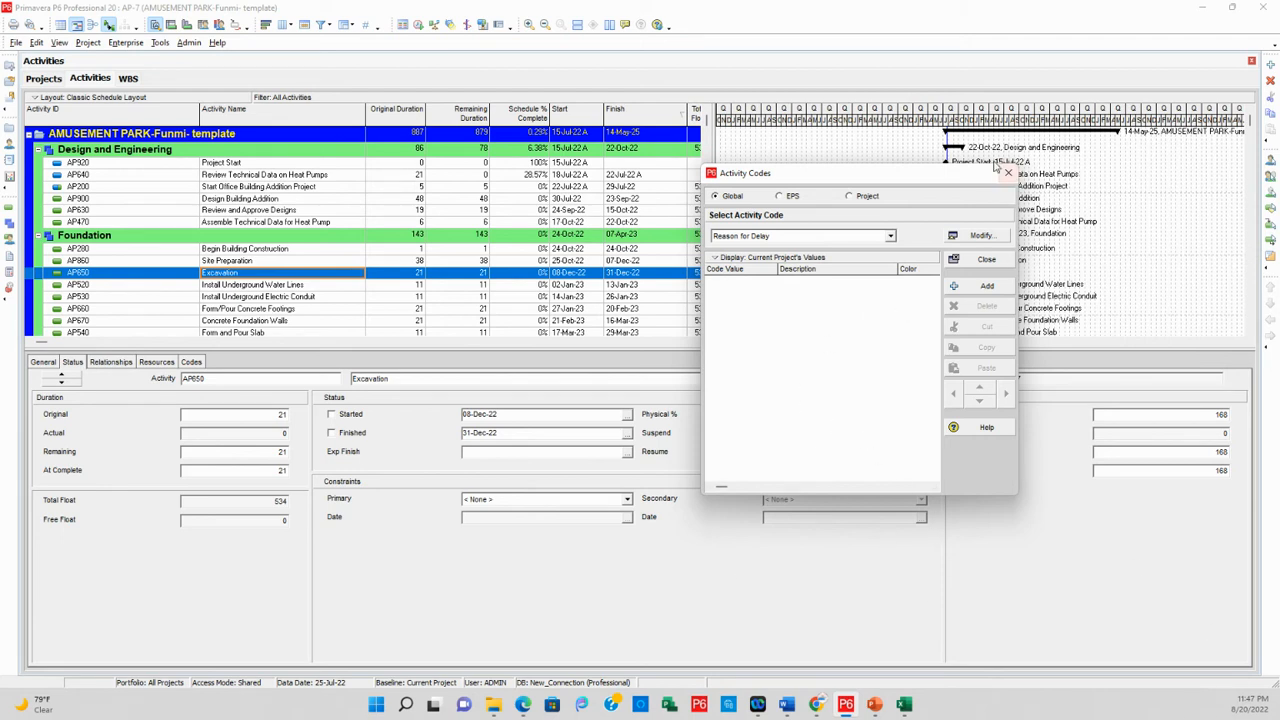
pyautogui.click(980, 236)
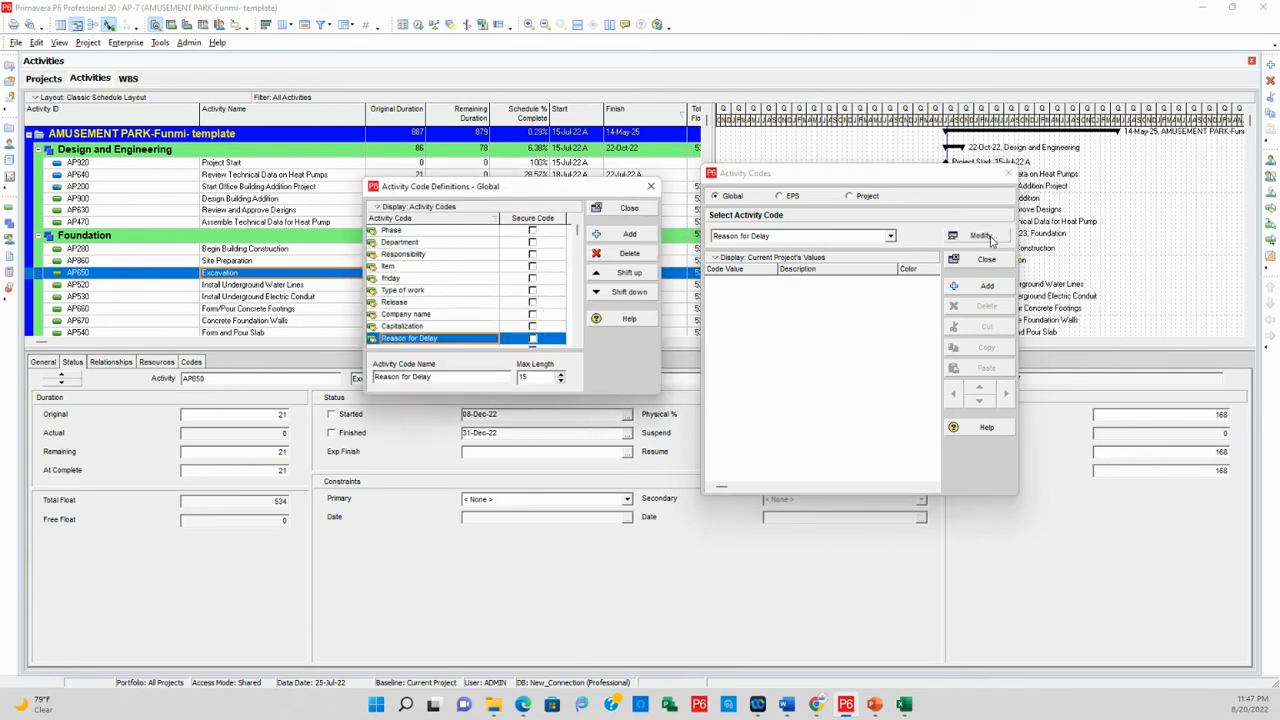
pyautogui.moveTo(516, 190); pyautogui.dragTo(521, 179)
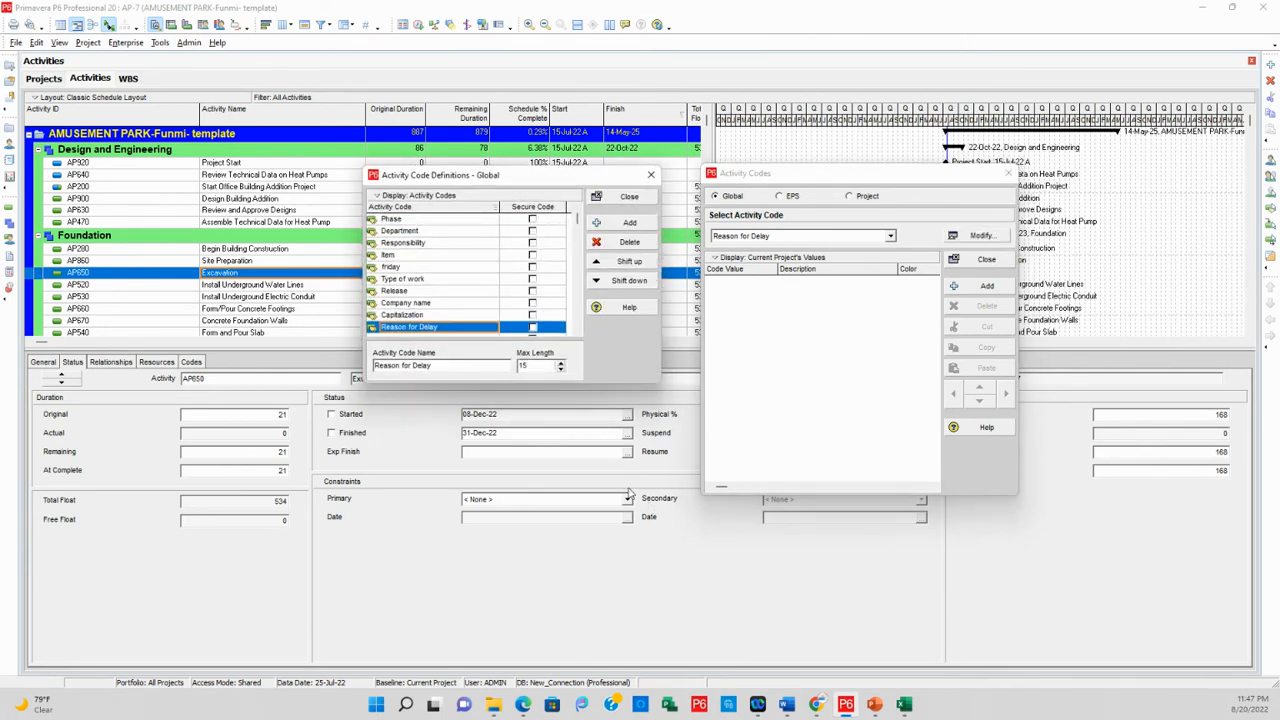
# Add a new global activity code named Contractors
pyautogui.click(630, 223)
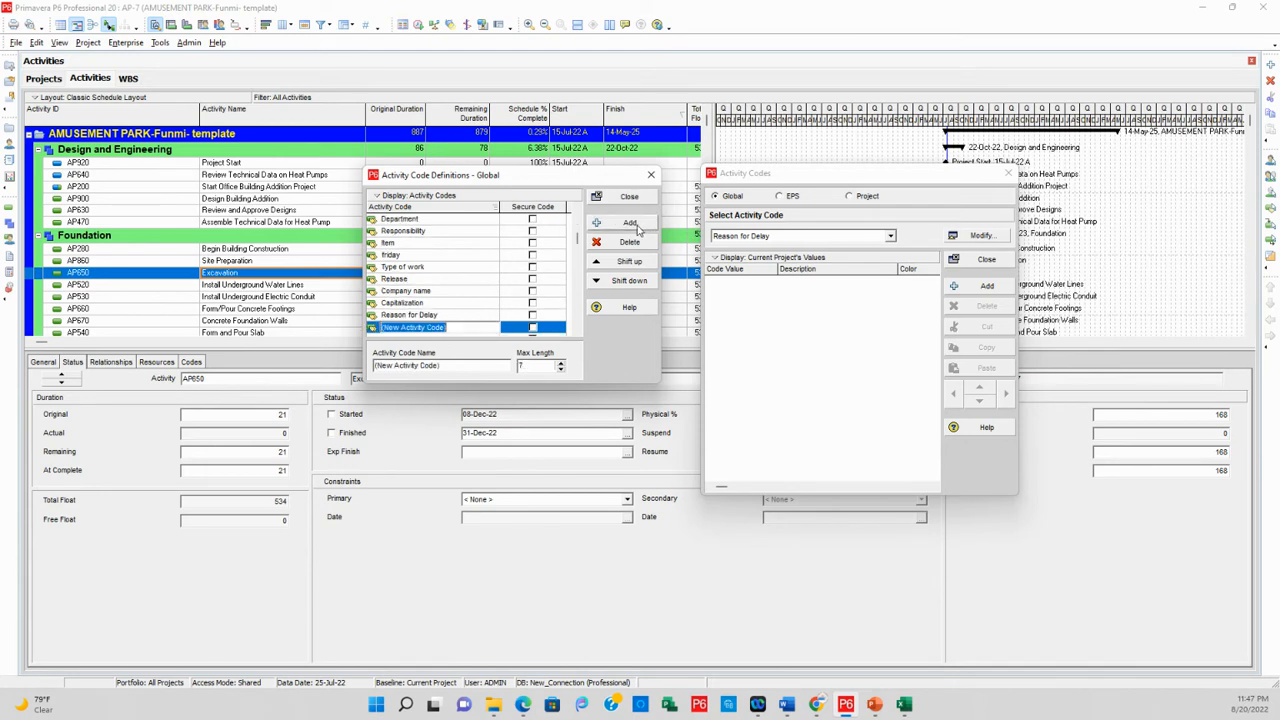
pyautogui.click(470, 327)
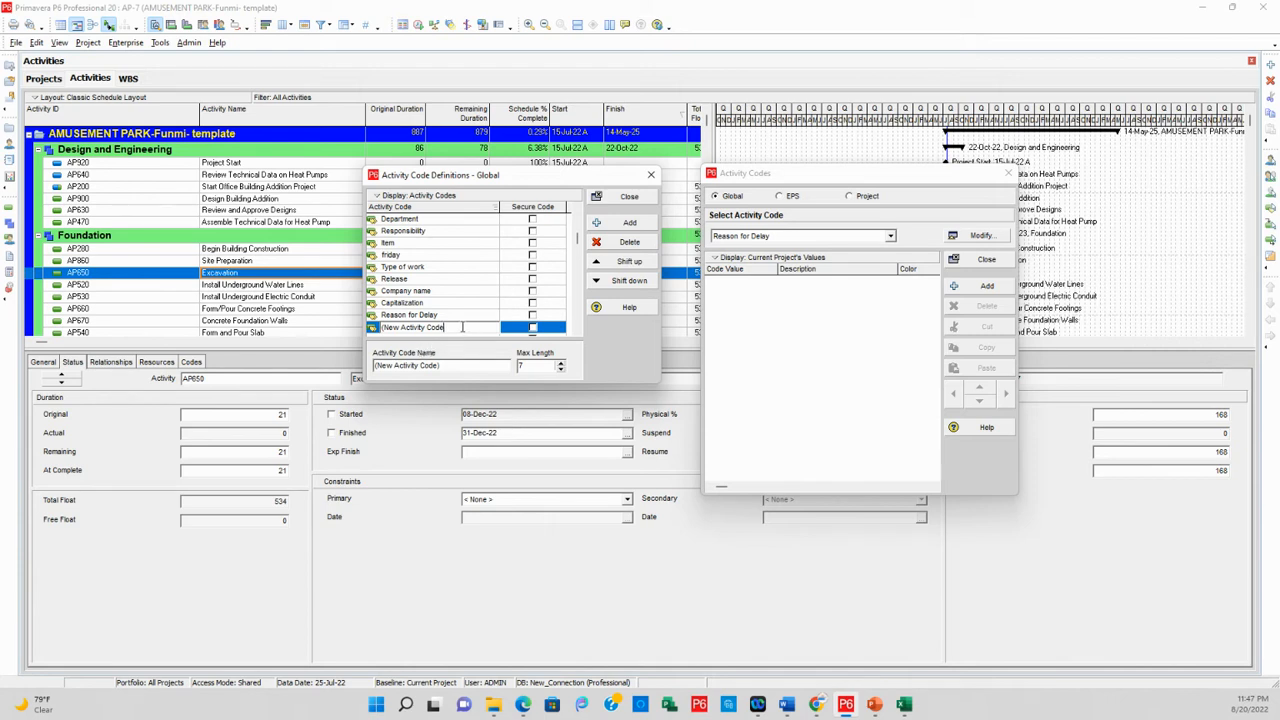
pyautogui.press('BackSpace')
pyautogui.press('BackSpace')
pyautogui.press('BackSpace')
pyautogui.press('BackSpace')
pyautogui.press('BackSpace')
pyautogui.press('BackSpace')
pyautogui.press('BackSpace')
pyautogui.press('BackSpace')
pyautogui.press('BackSpace')
pyautogui.press('BackSpace')
pyautogui.write('Contractors')
pyautogui.click(447, 315)
pyautogui.click(438, 329)
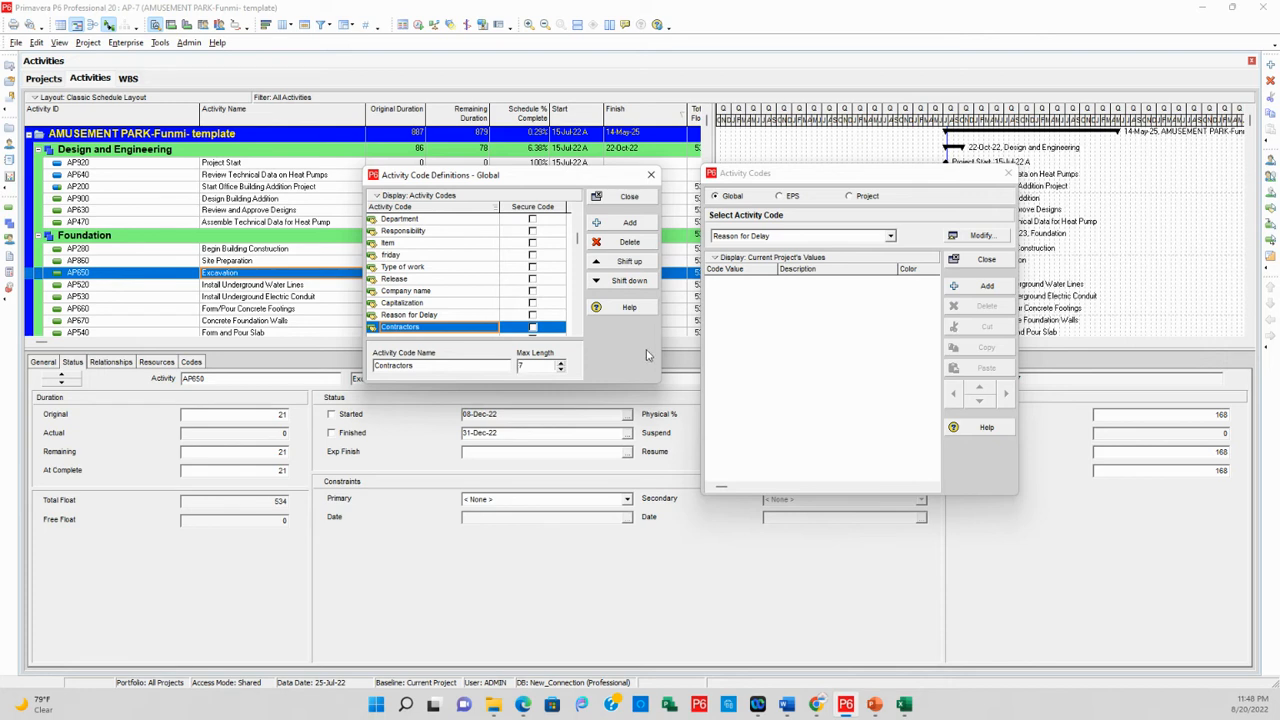
# Set the maximum length of the Contractors activity code to 20
pyautogui.click(561, 364)
pyautogui.write('2')
pyautogui.click(484, 319)
pyautogui.click(462, 327)
# Move the Contractors code up to first place in the activity code list and close the definitions
pyautogui.click(603, 265)
pyautogui.click(603, 265)
pyautogui.click(603, 265)
pyautogui.click(603, 265)
pyautogui.click(603, 265)
pyautogui.click(603, 265)
pyautogui.click(603, 265)
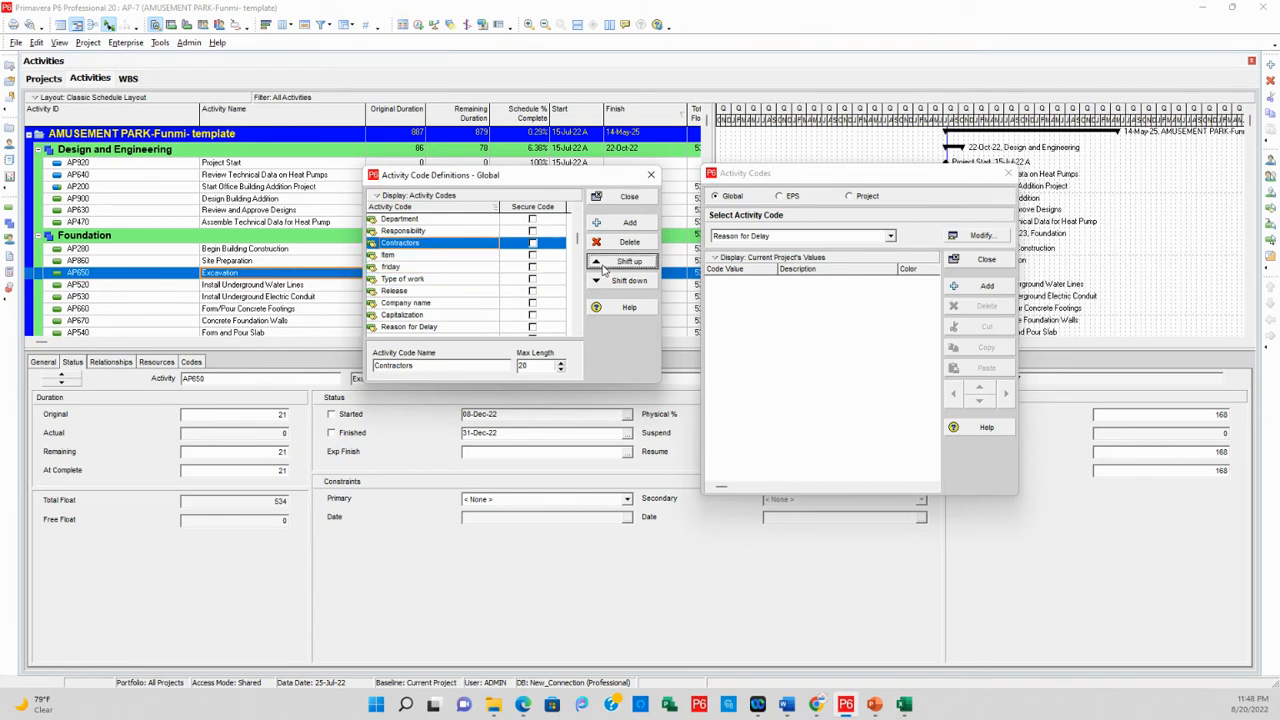
pyautogui.click(603, 265)
pyautogui.click(603, 265)
pyautogui.click(603, 265)
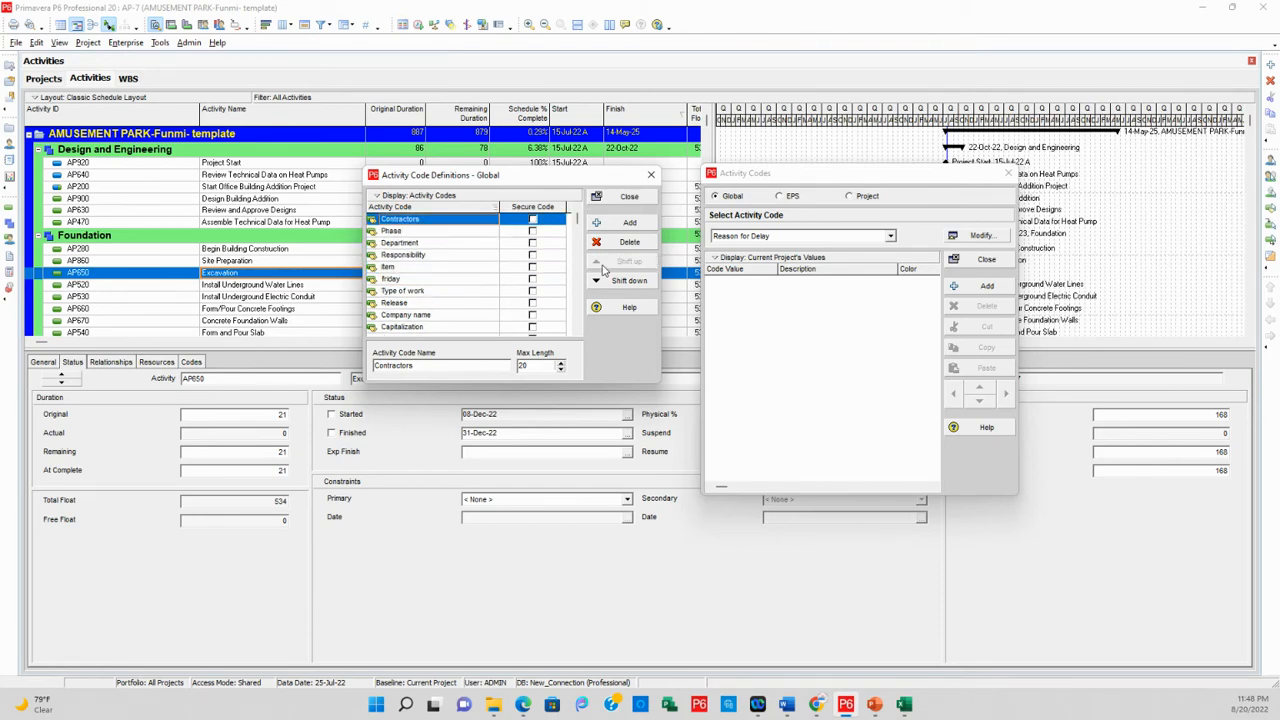
pyautogui.click(622, 196)
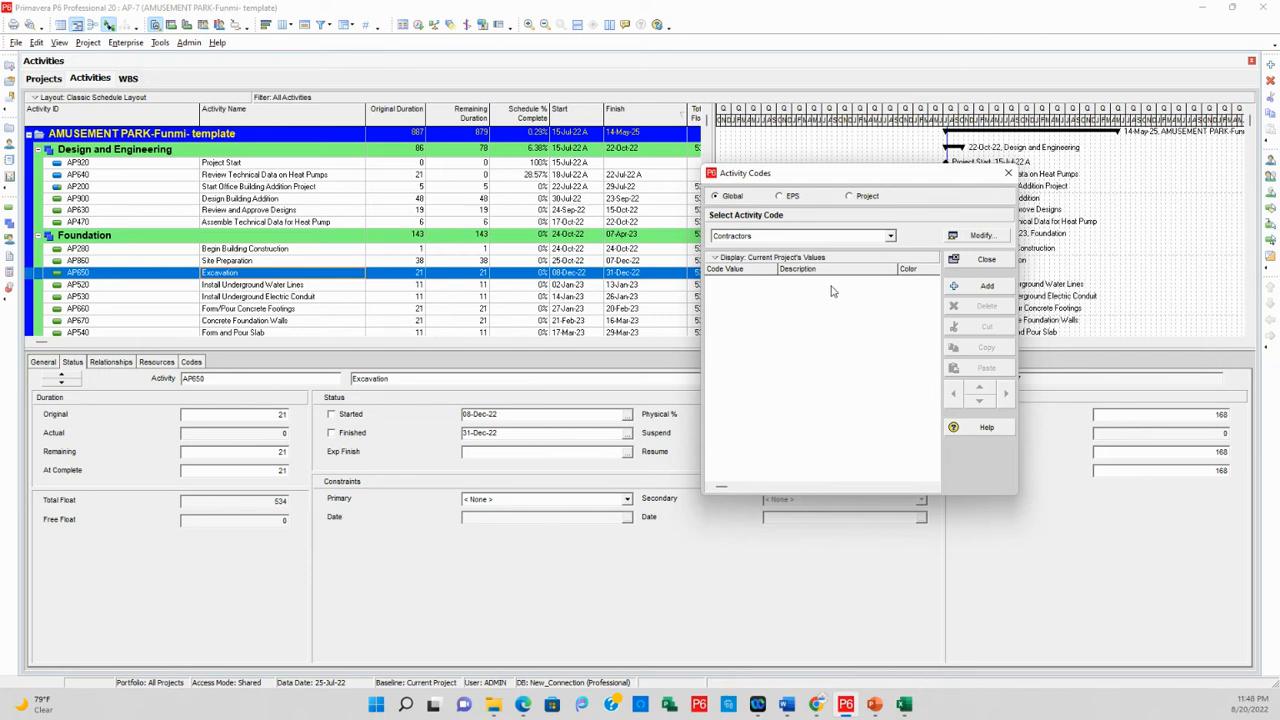
# Add a Contractors code value A with the description Cumix
pyautogui.click(987, 287)
pyautogui.click(620, 368)
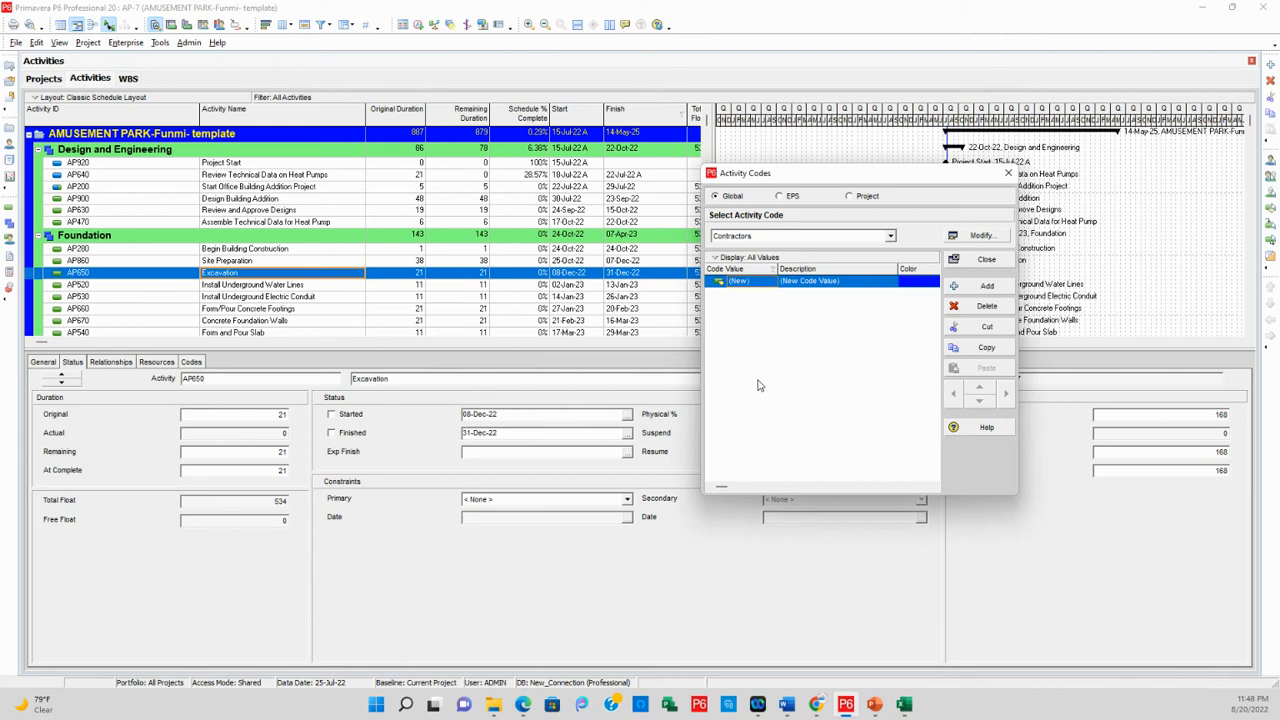
pyautogui.click(768, 284)
pyautogui.press('BackSpace')
pyautogui.write('A')
pyautogui.click(844, 286)
pyautogui.click(844, 285)
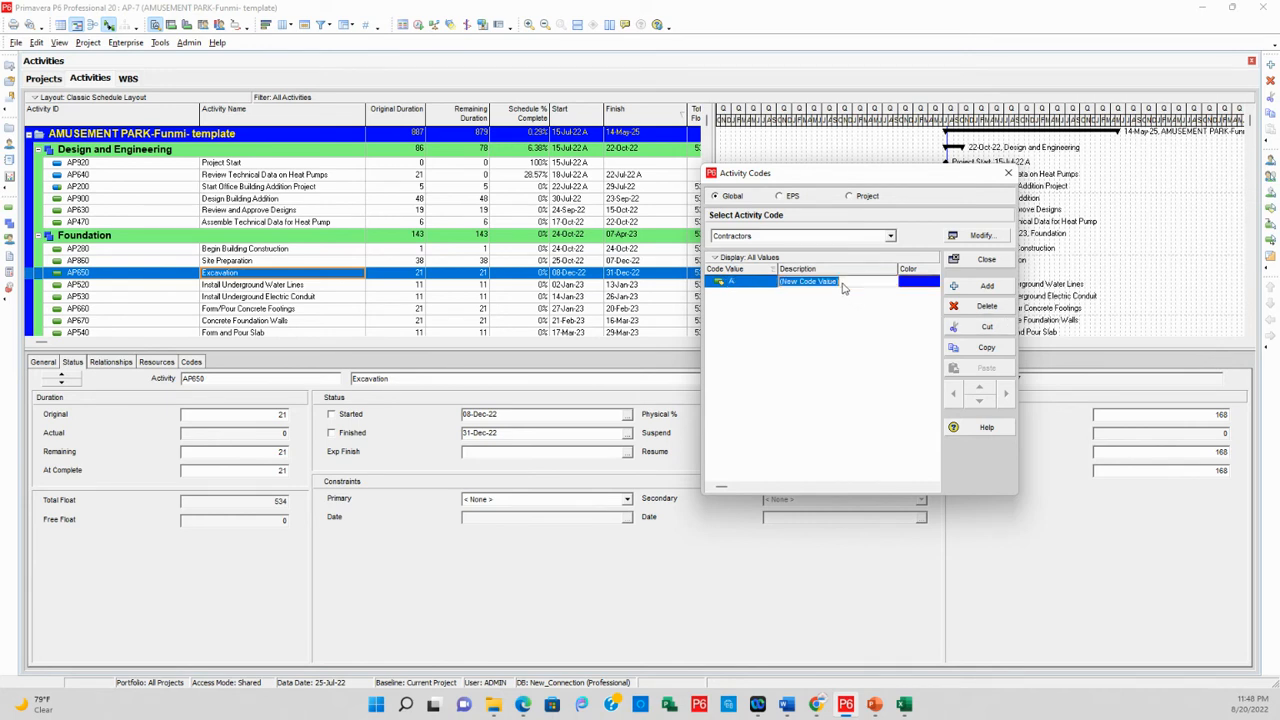
pyautogui.click(847, 282)
pyautogui.moveTo(847, 282); pyautogui.dragTo(773, 282)
pyautogui.write('C')
pyautogui.write('umi')
pyautogui.write('x')
# Add a second Contractors code value P with the description Praise
pyautogui.click(968, 290)
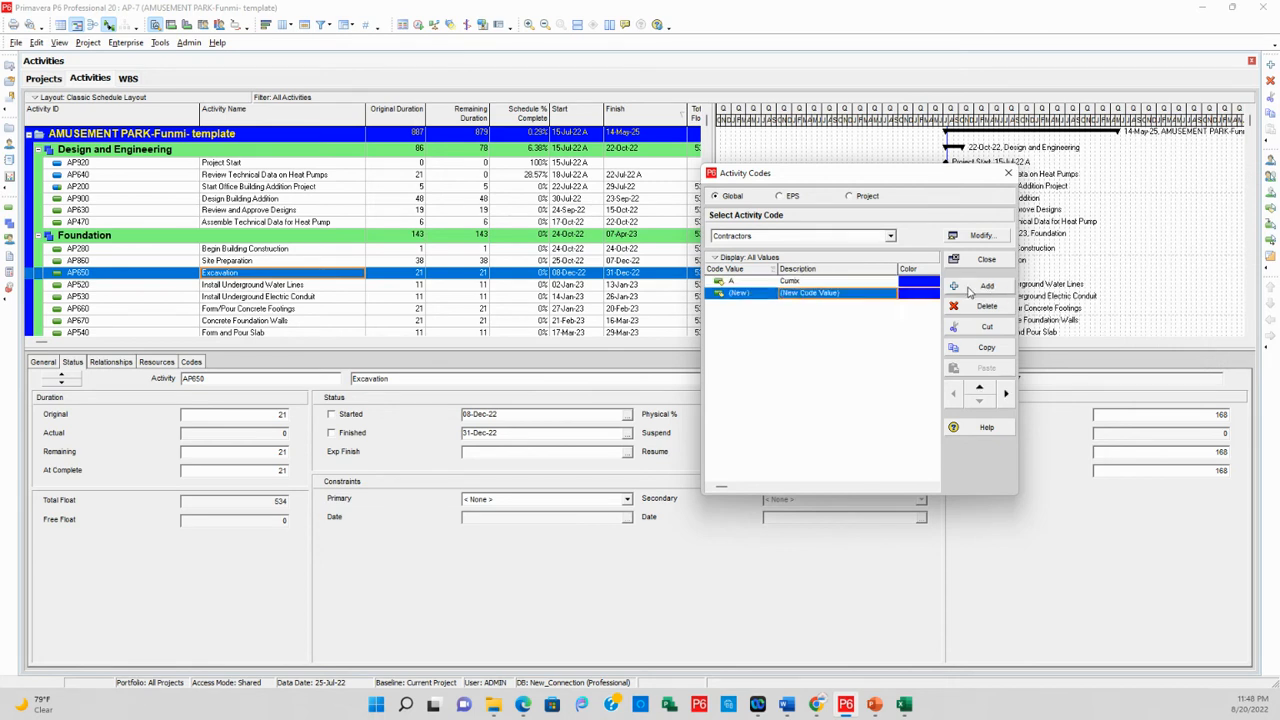
pyautogui.click(745, 293)
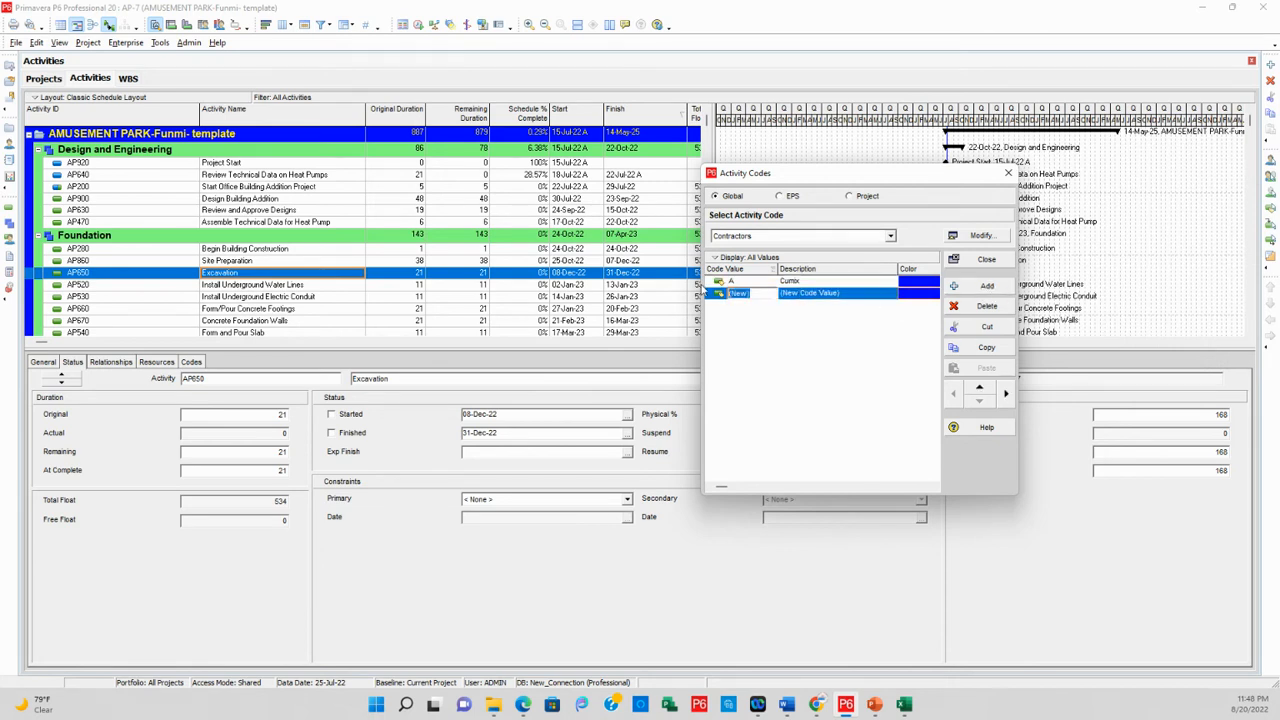
pyautogui.write('F')
pyautogui.press('Tab')
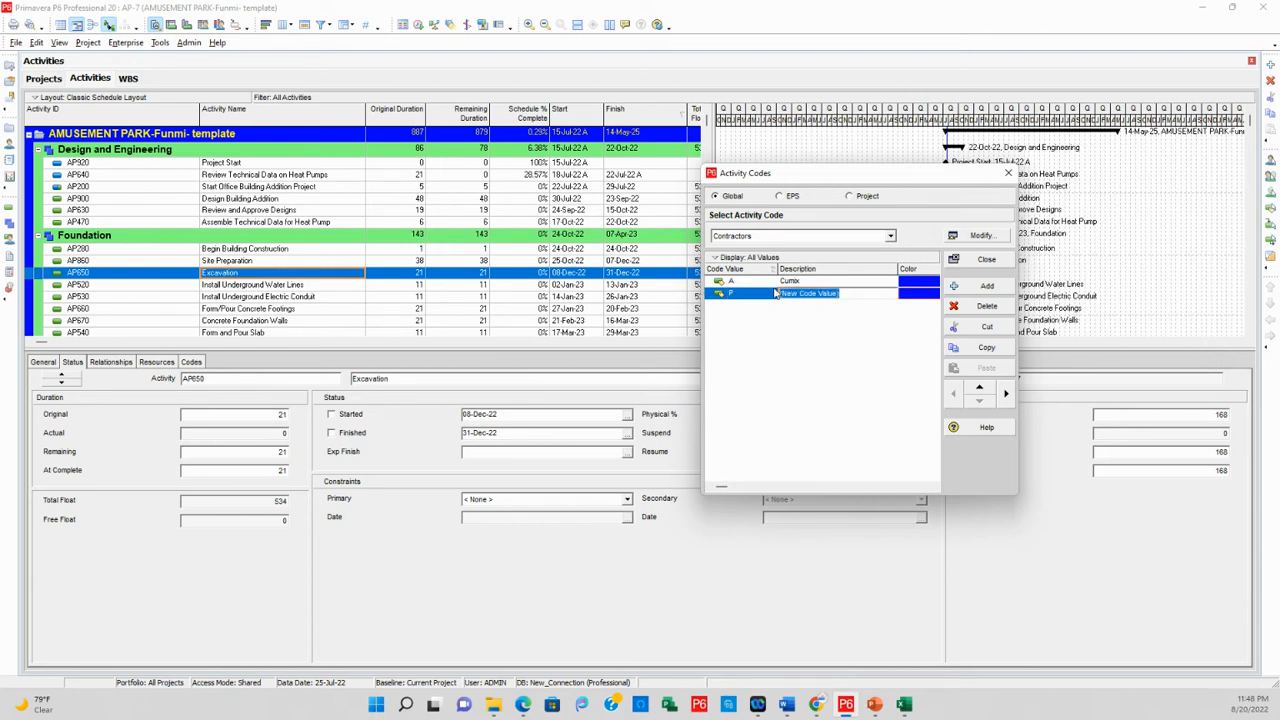
pyautogui.write('F')
pyautogui.write('raise')
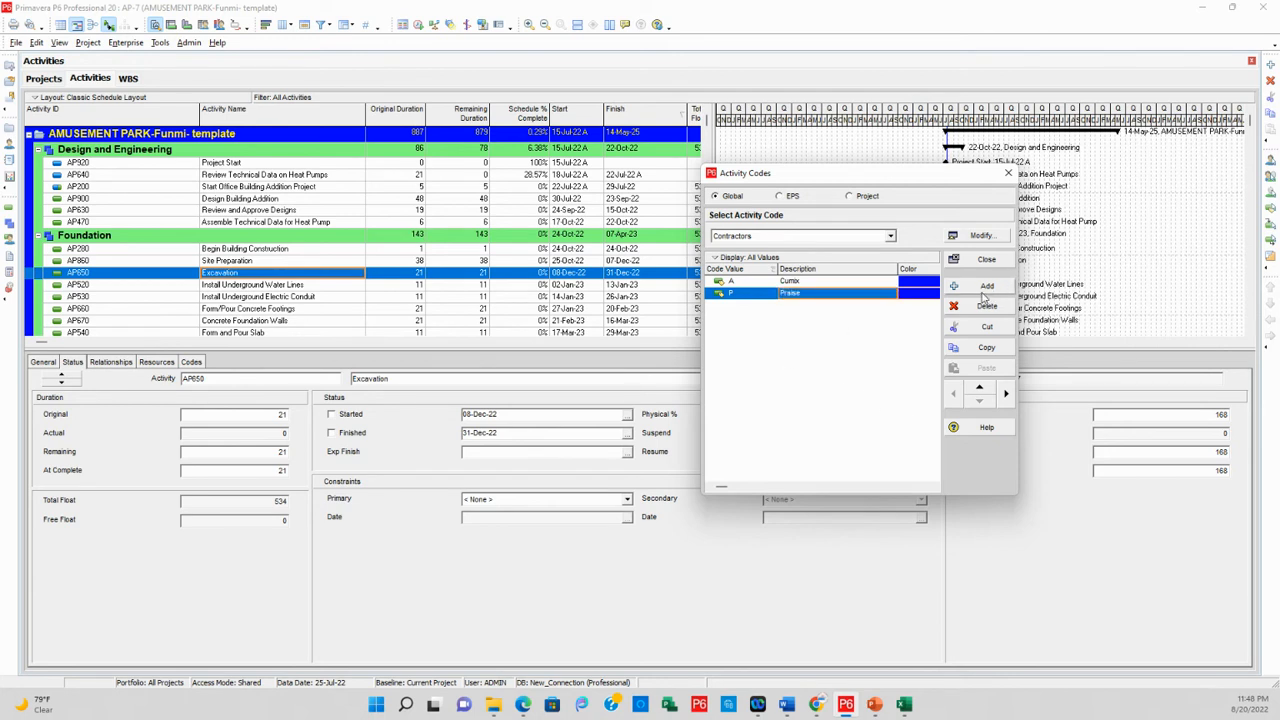
# Add a third Contractors code value H22 with the description Hope and close the activity codes
pyautogui.click(948, 288)
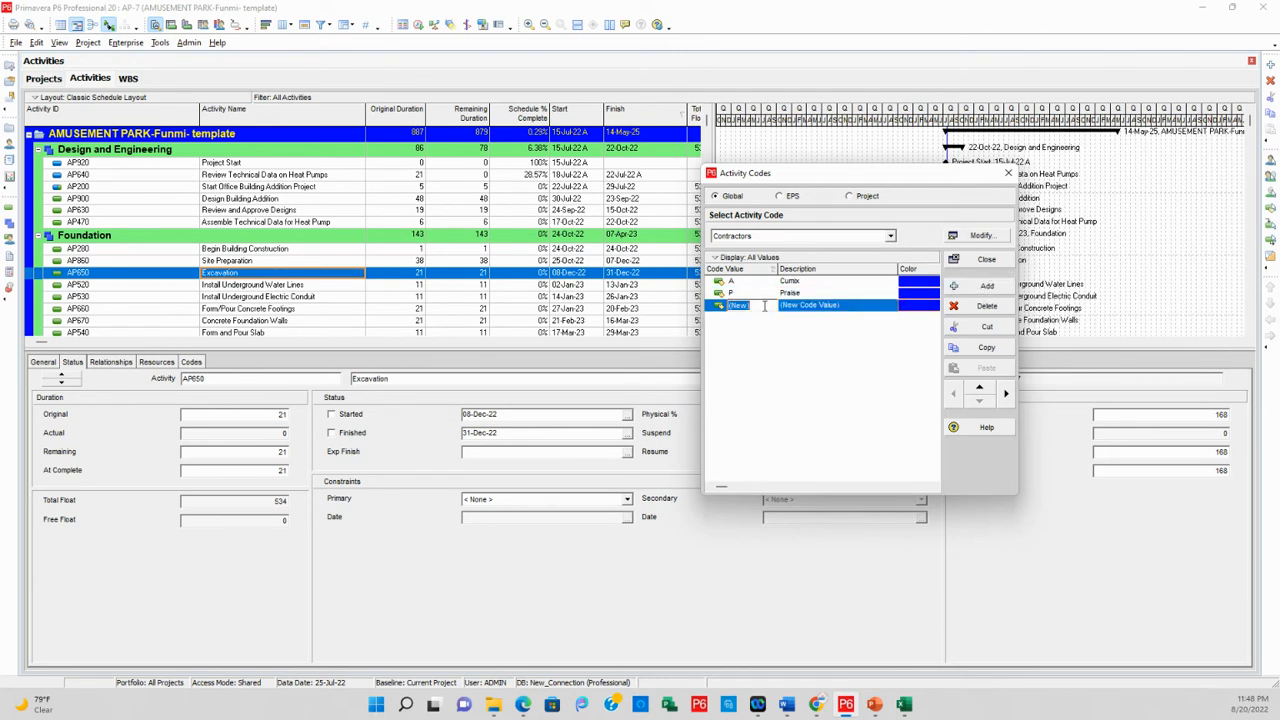
pyautogui.click(720, 307)
pyautogui.write('F22')
pyautogui.press('Tab')
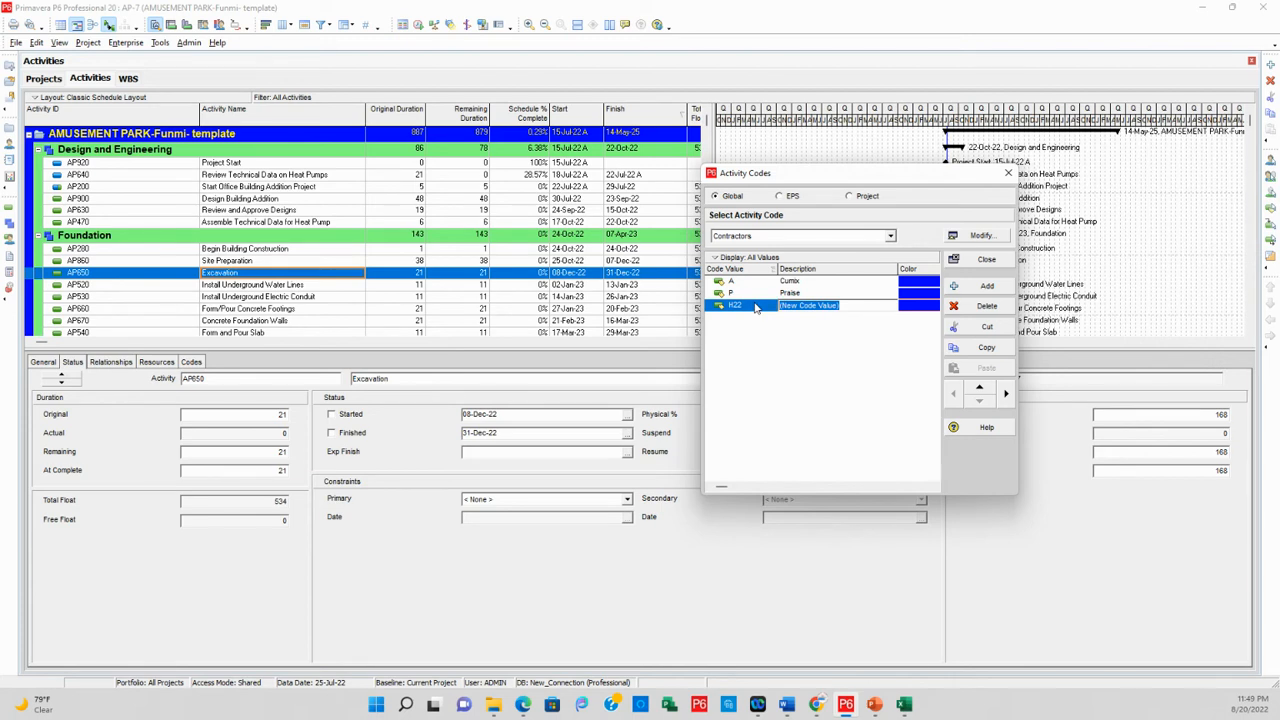
pyautogui.write('Hope')
pyautogui.press('Return')
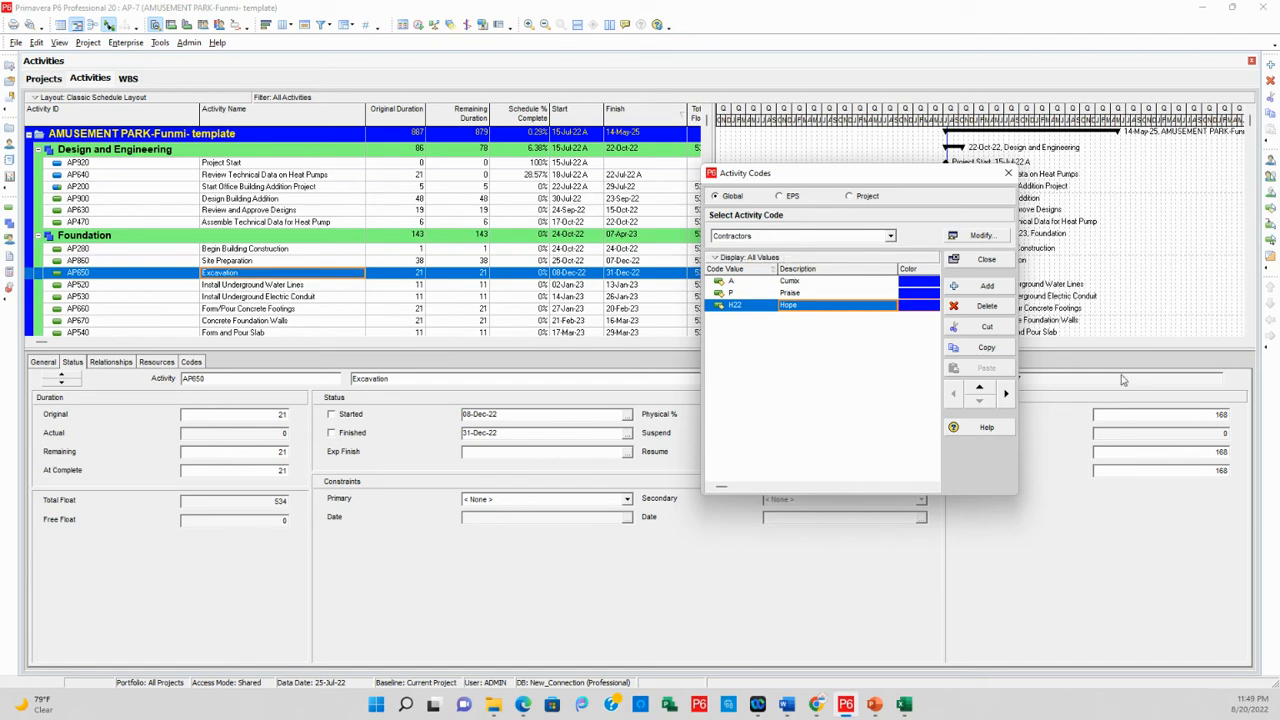
pyautogui.click(987, 262)
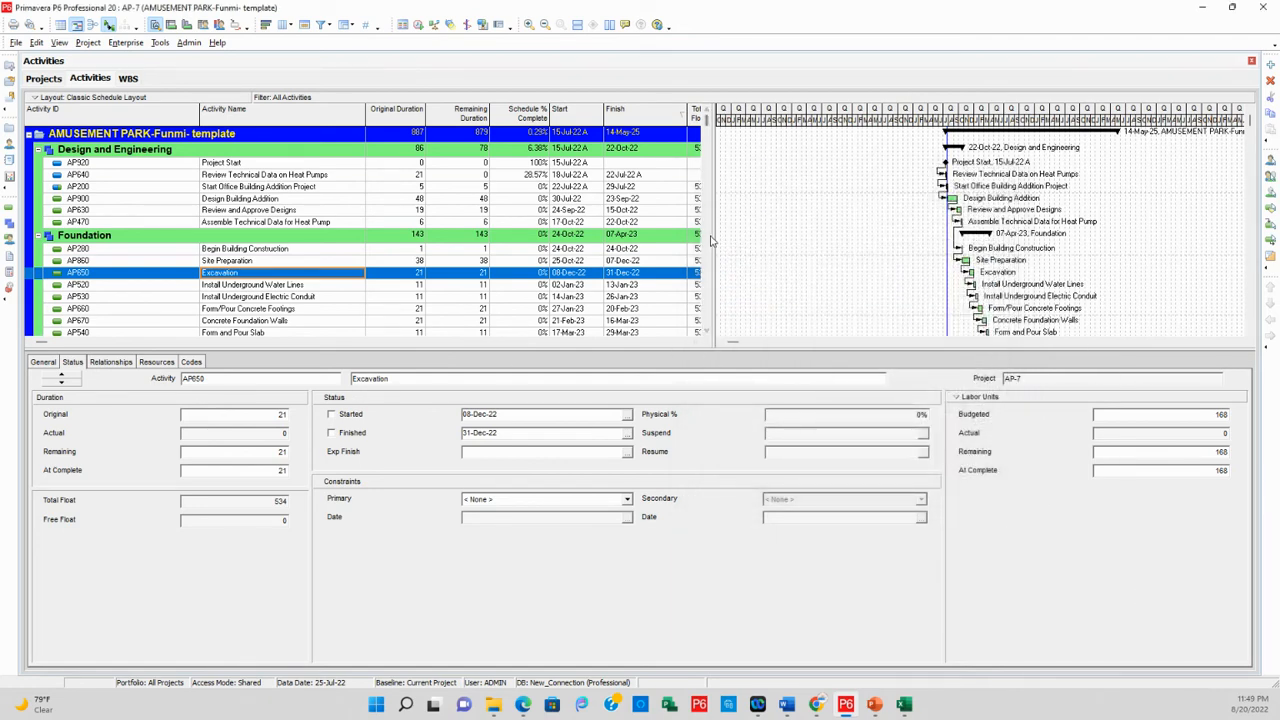
# Widen the activity table, find the Contractors global activity code in the column options and add it to the selected columns
pyautogui.moveTo(711, 240); pyautogui.dragTo(880, 240)
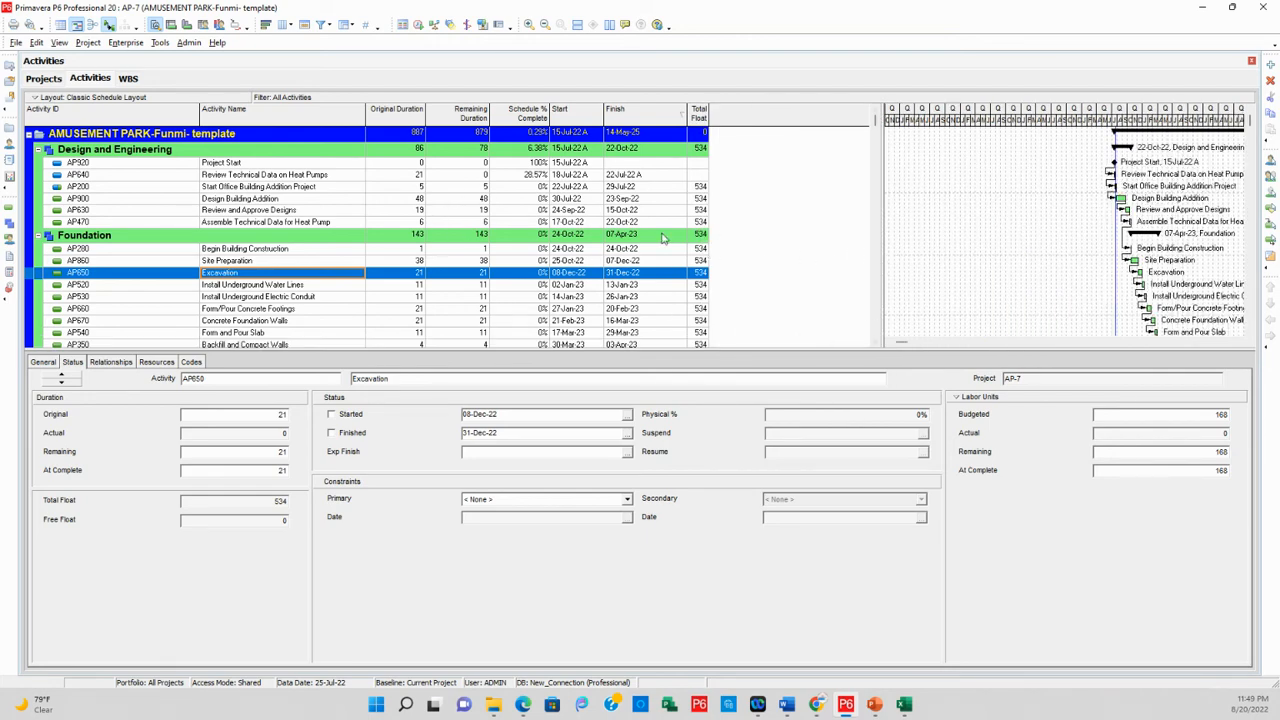
pyautogui.rightClick(787, 181)
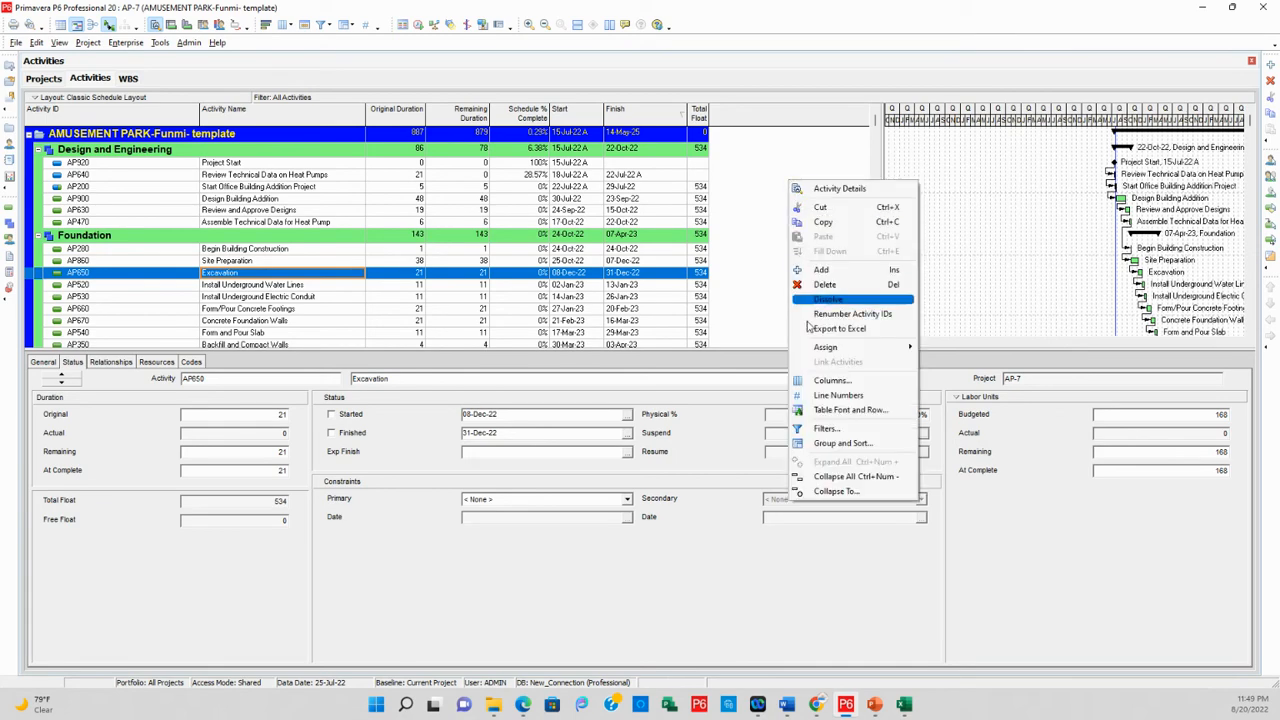
pyautogui.click(843, 384)
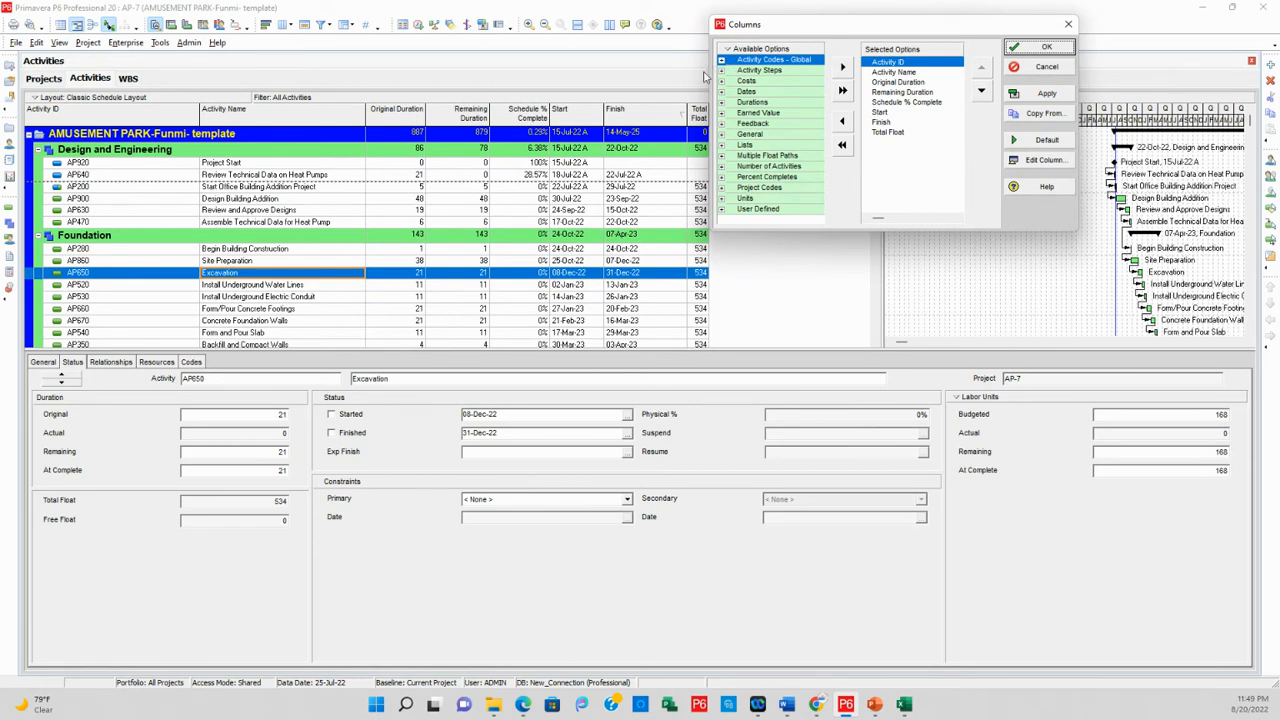
pyautogui.rightClick(724, 58)
pyautogui.click(755, 66)
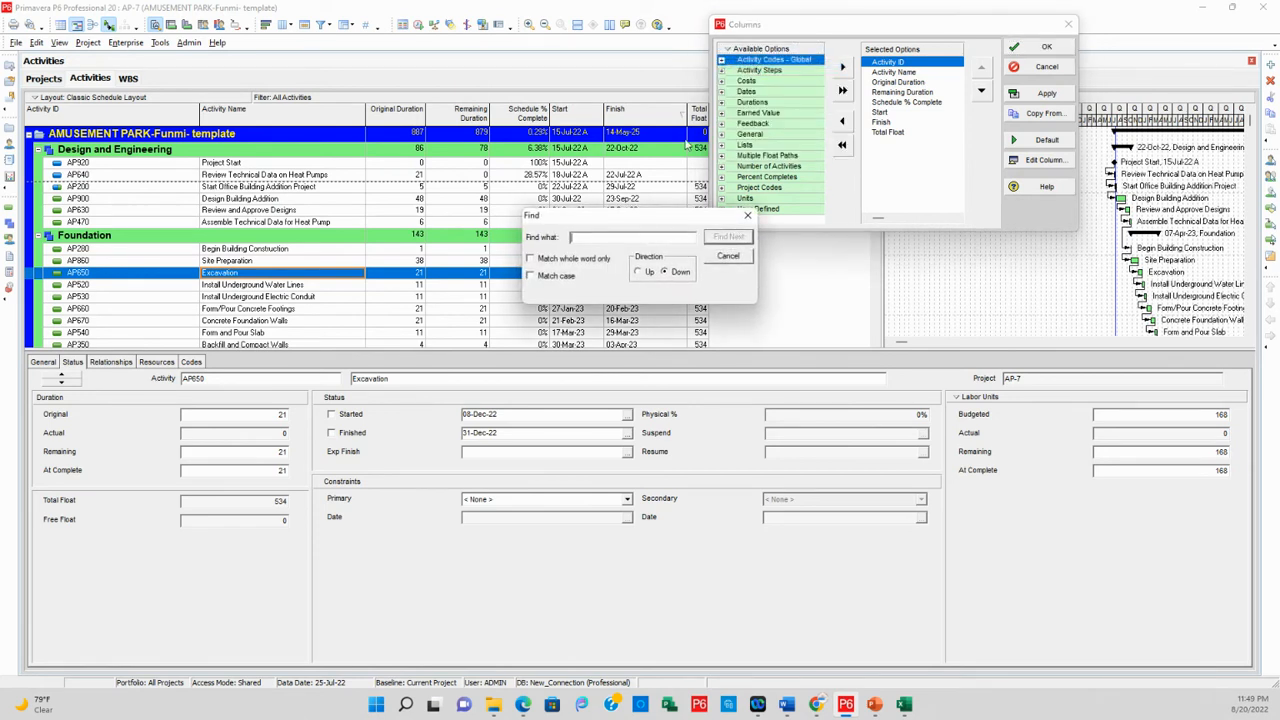
pyautogui.write('contractors')
pyautogui.click(728, 237)
pyautogui.click(843, 67)
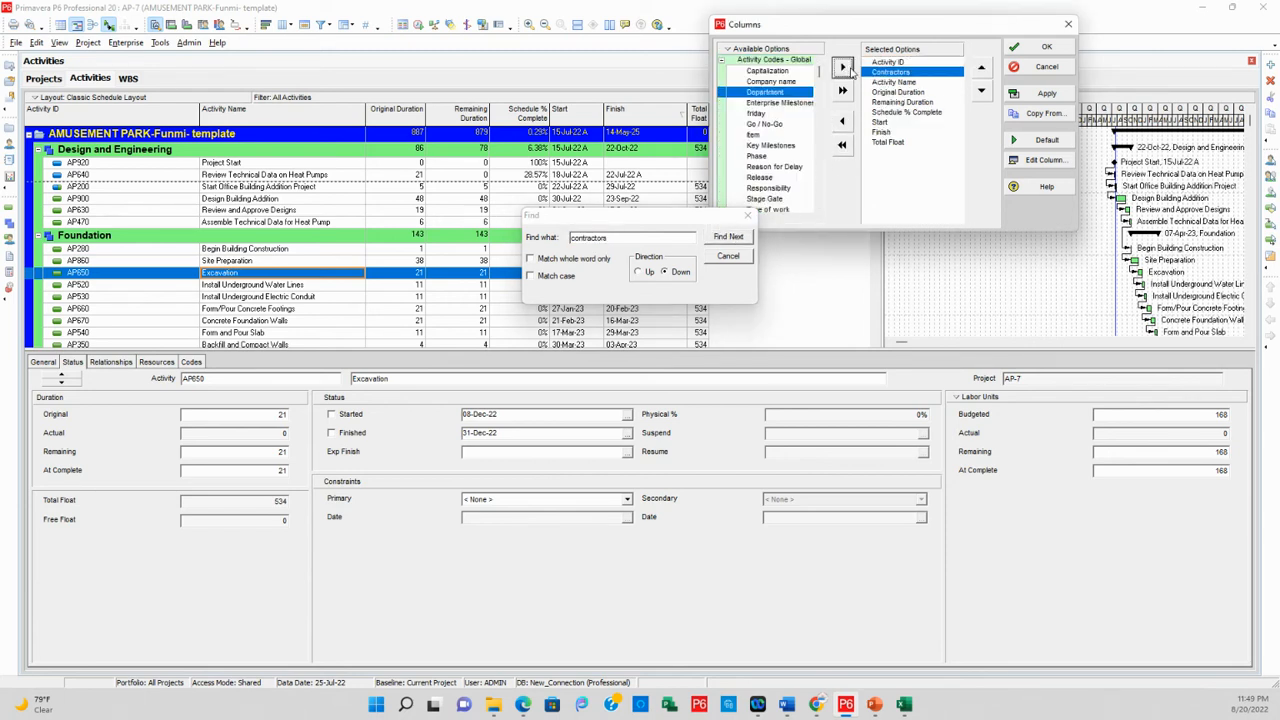
# Place the Contractors column after Total Float, apply the column selection and widen the new column to show its full title
pyautogui.click(981, 91)
pyautogui.click(981, 91)
pyautogui.click(981, 91)
pyautogui.click(981, 91)
pyautogui.click(981, 91)
pyautogui.click(981, 91)
pyautogui.click(981, 91)
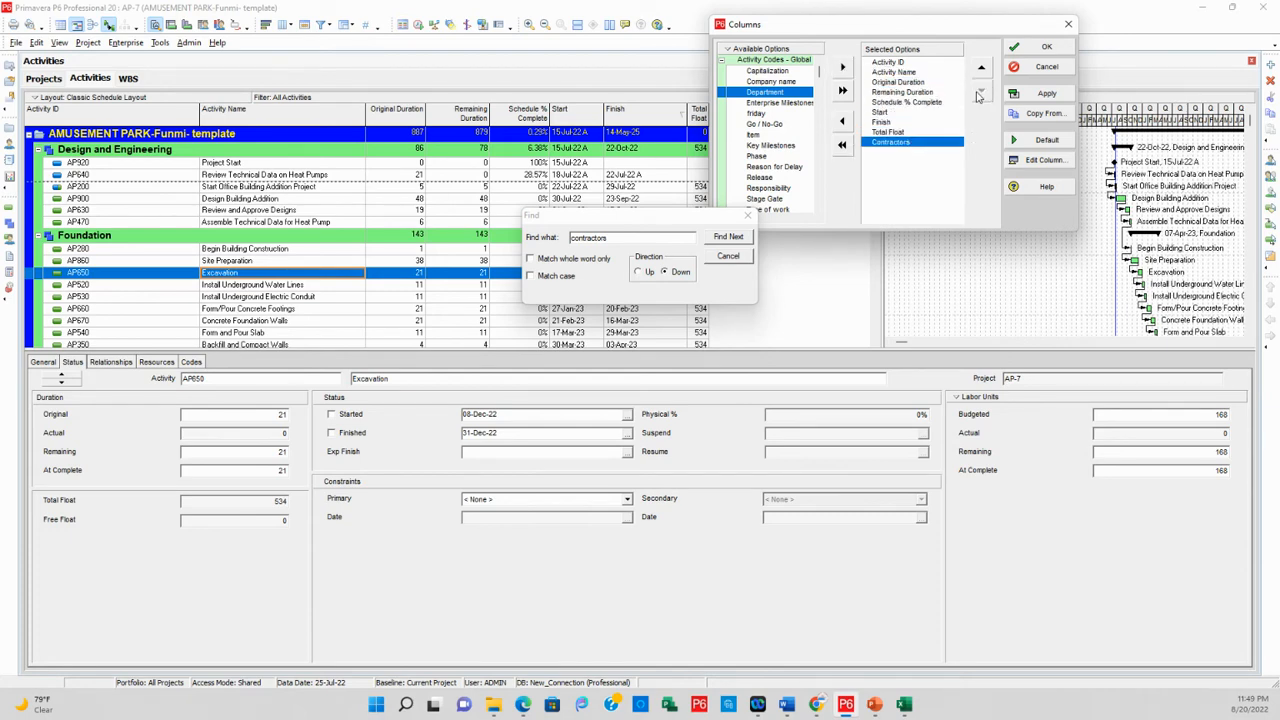
pyautogui.click(1047, 93)
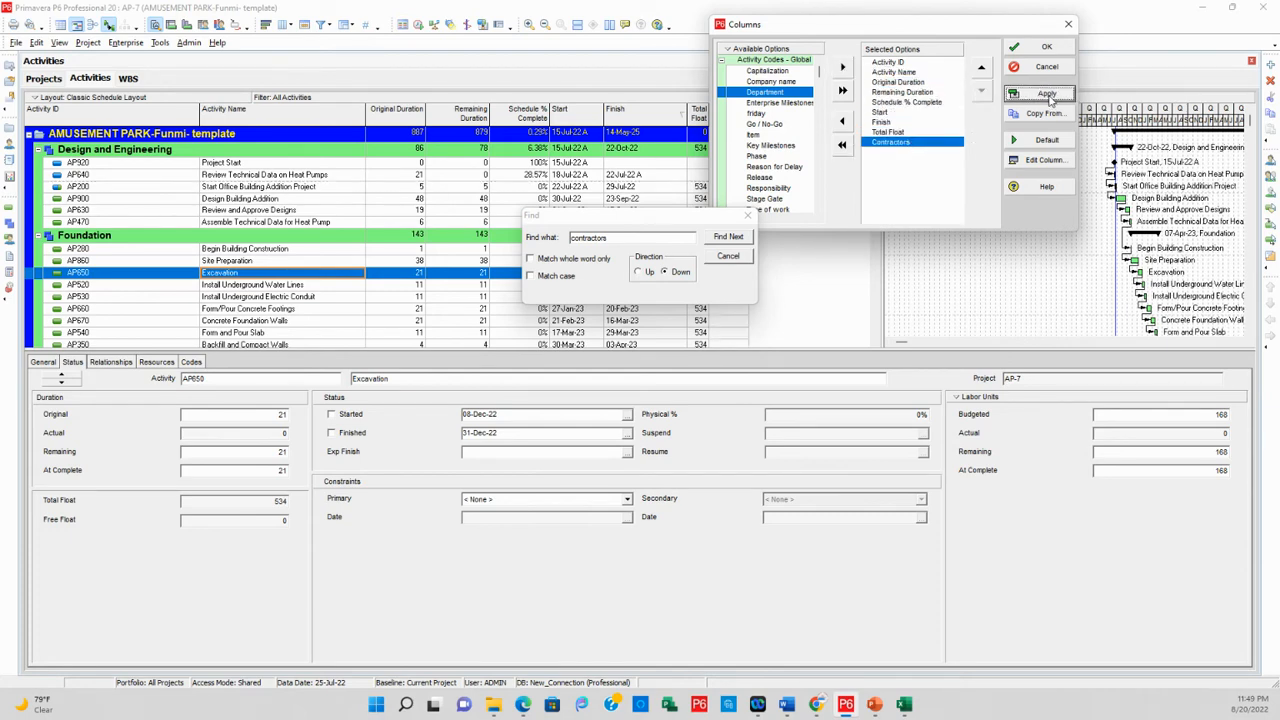
pyautogui.click(748, 215)
pyautogui.click(1046, 48)
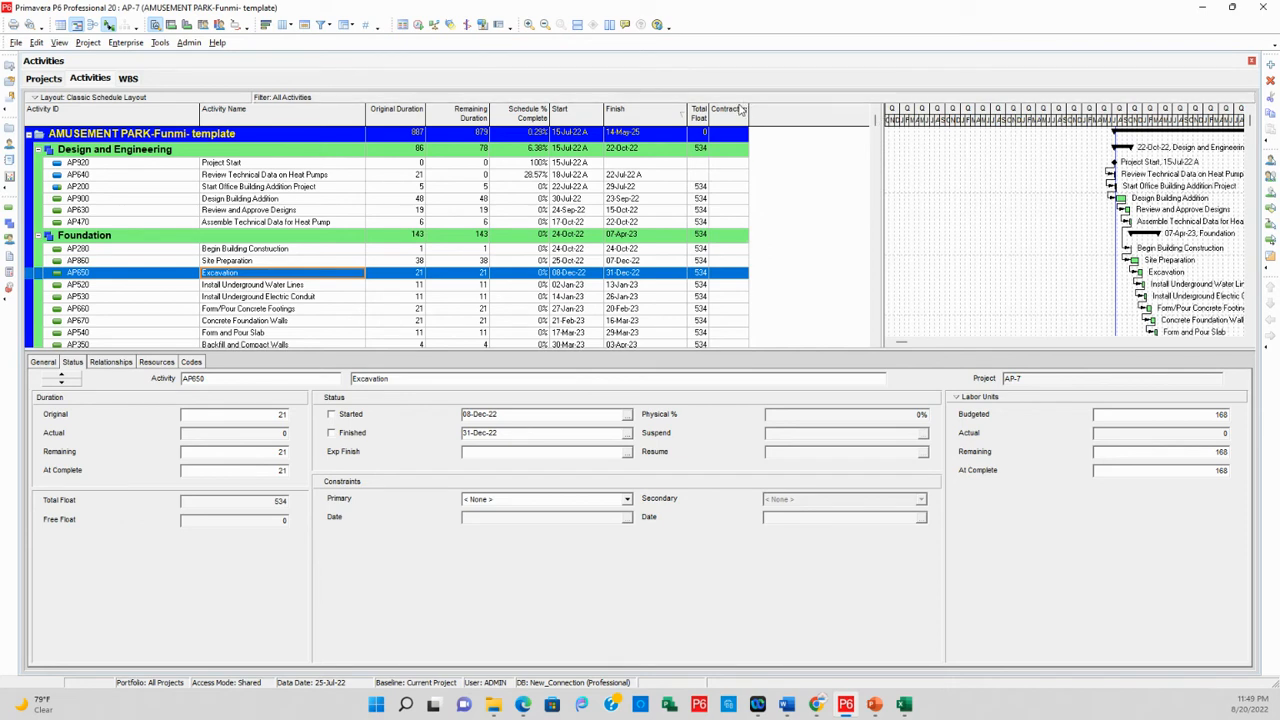
pyautogui.moveTo(750, 115); pyautogui.dragTo(830, 118)
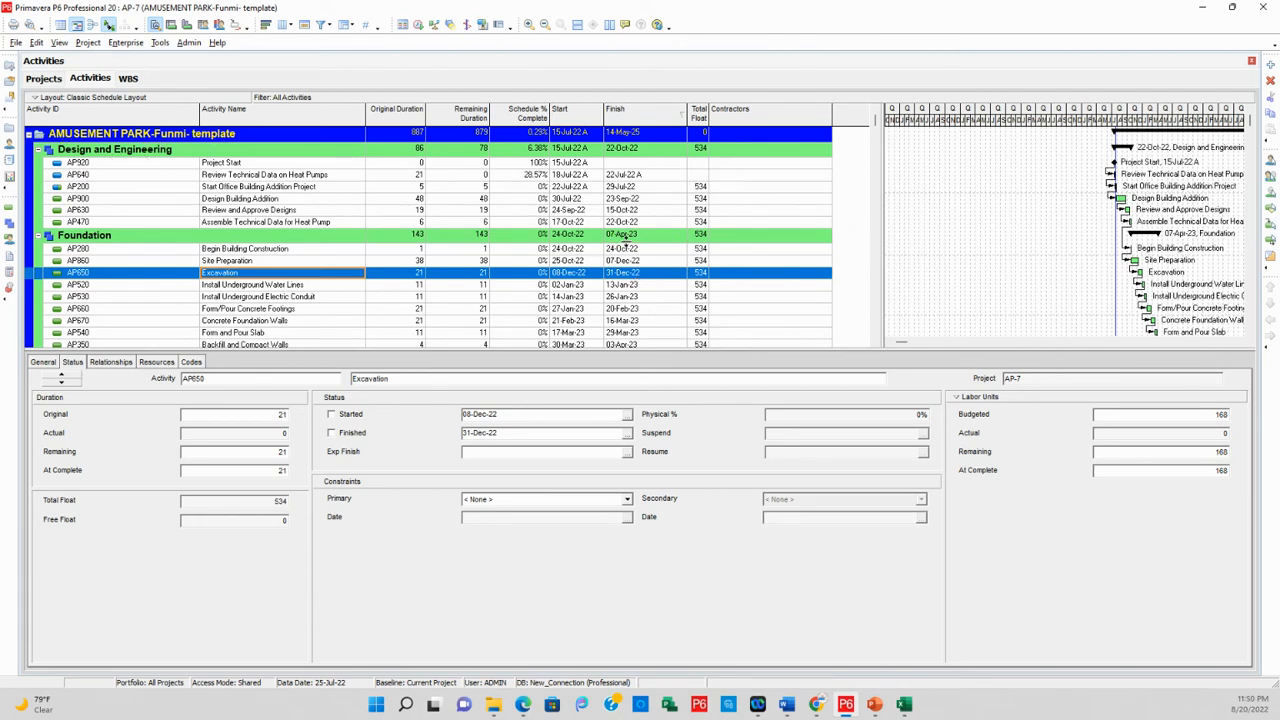
# Assign contractor code value A to the Project Start activity (AP920)
pyautogui.click(805, 165)
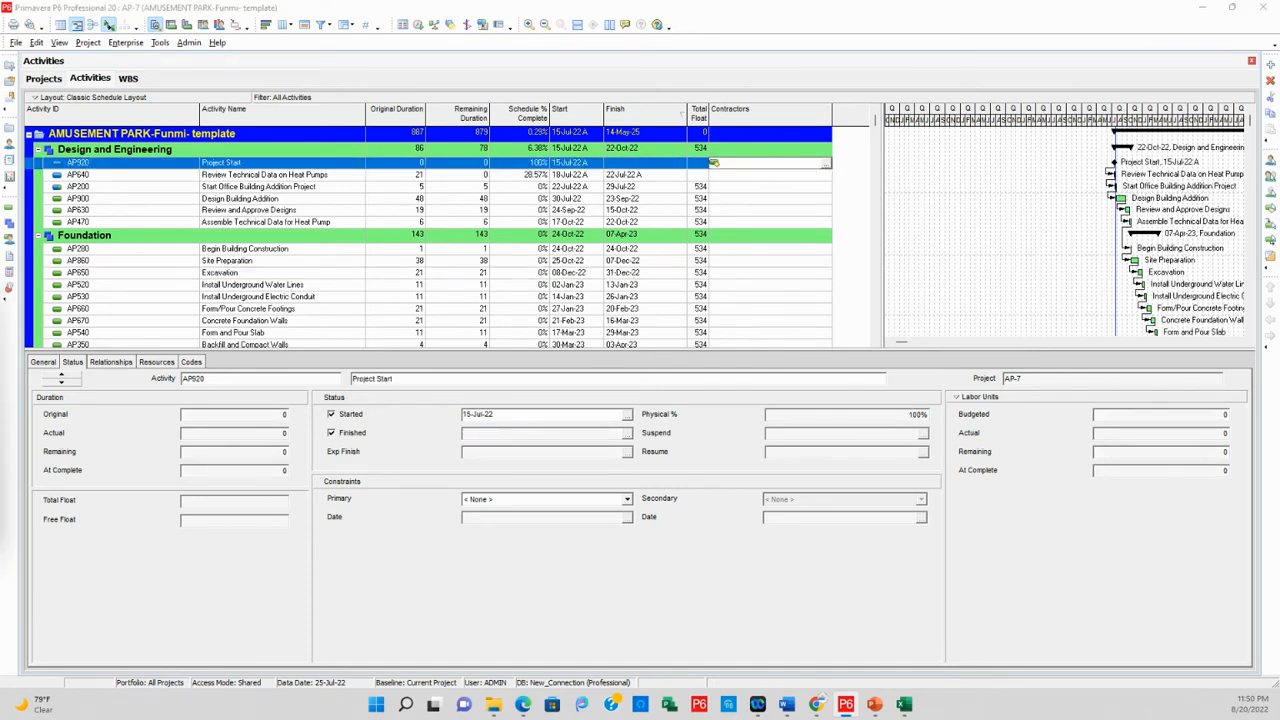
pyautogui.click(825, 163)
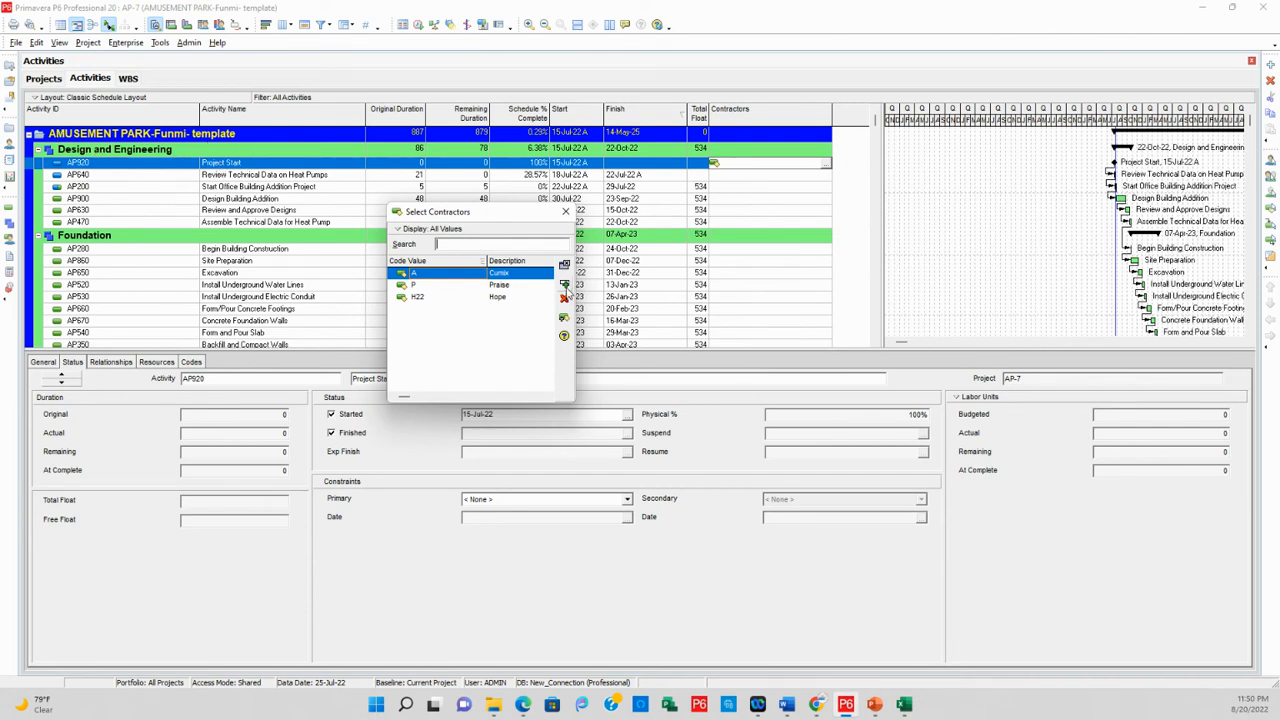
pyautogui.click(565, 286)
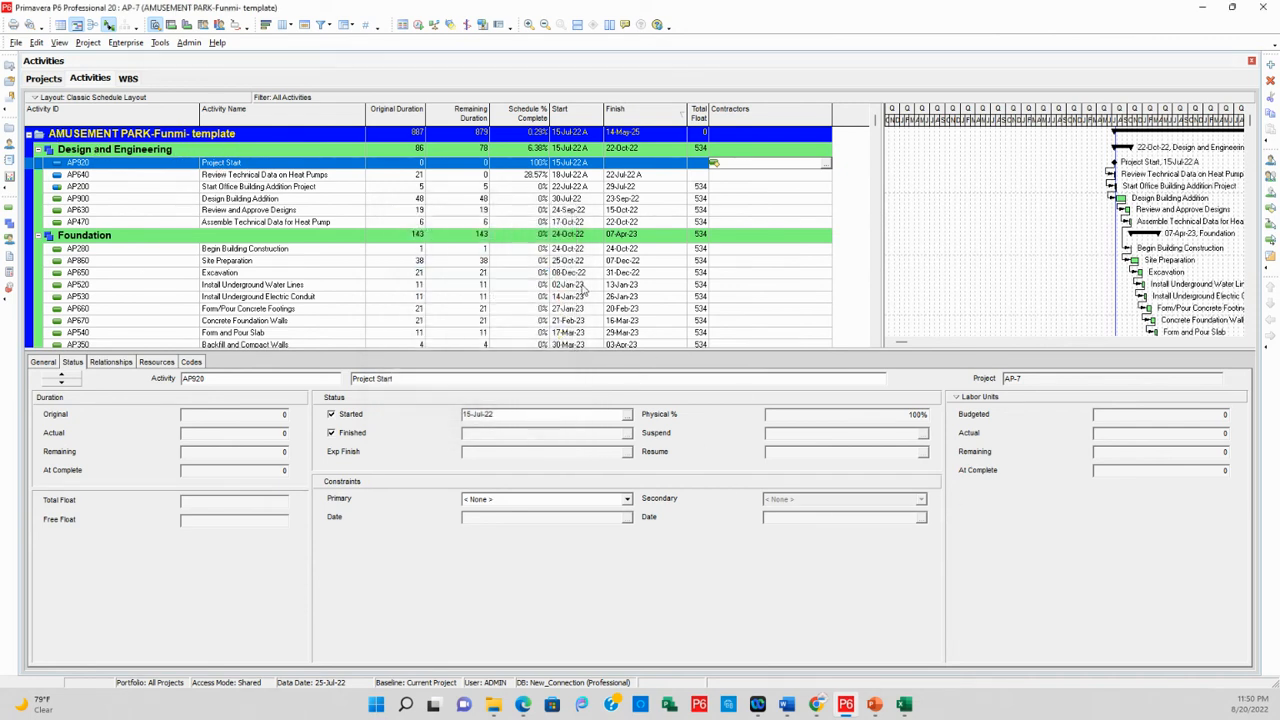
# Fill contractor code value A down from Project Start (AP920) to the remaining Design and Engineering activities through AP470
pyautogui.keyDown('shift'); pyautogui.click(720, 224); pyautogui.keyUp('shift')
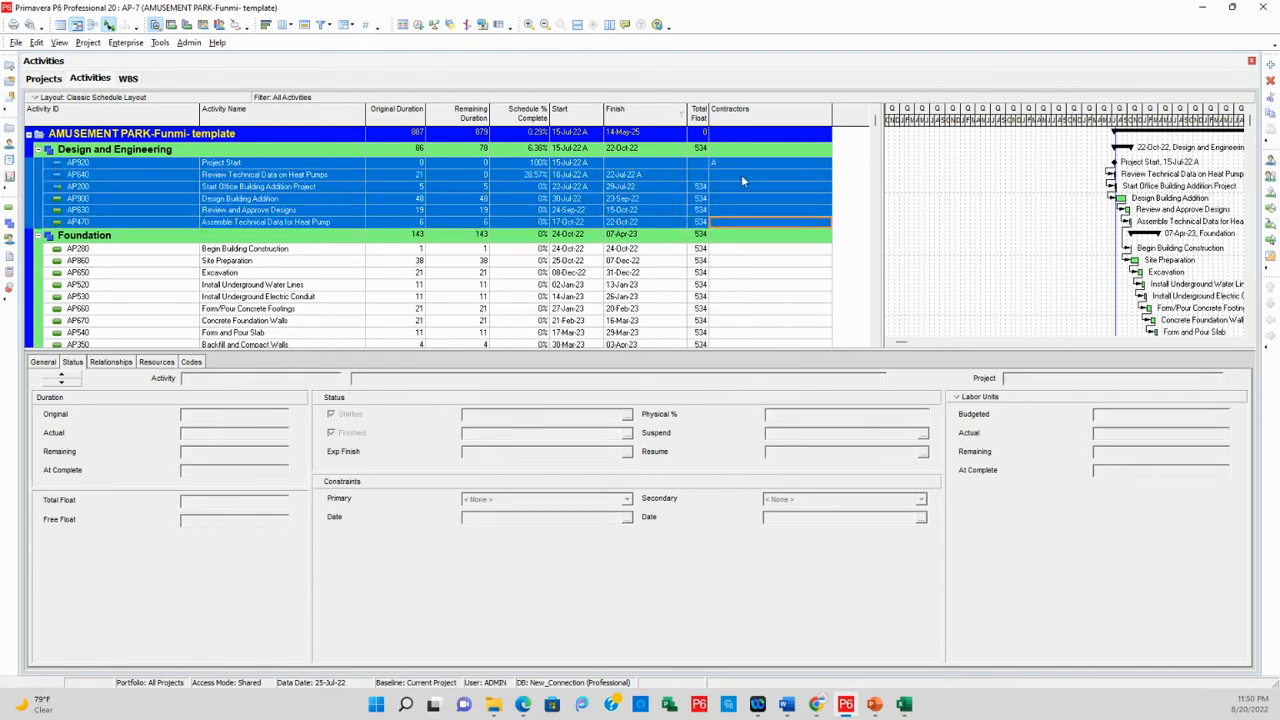
pyautogui.hotkey('ctrl', 'e')
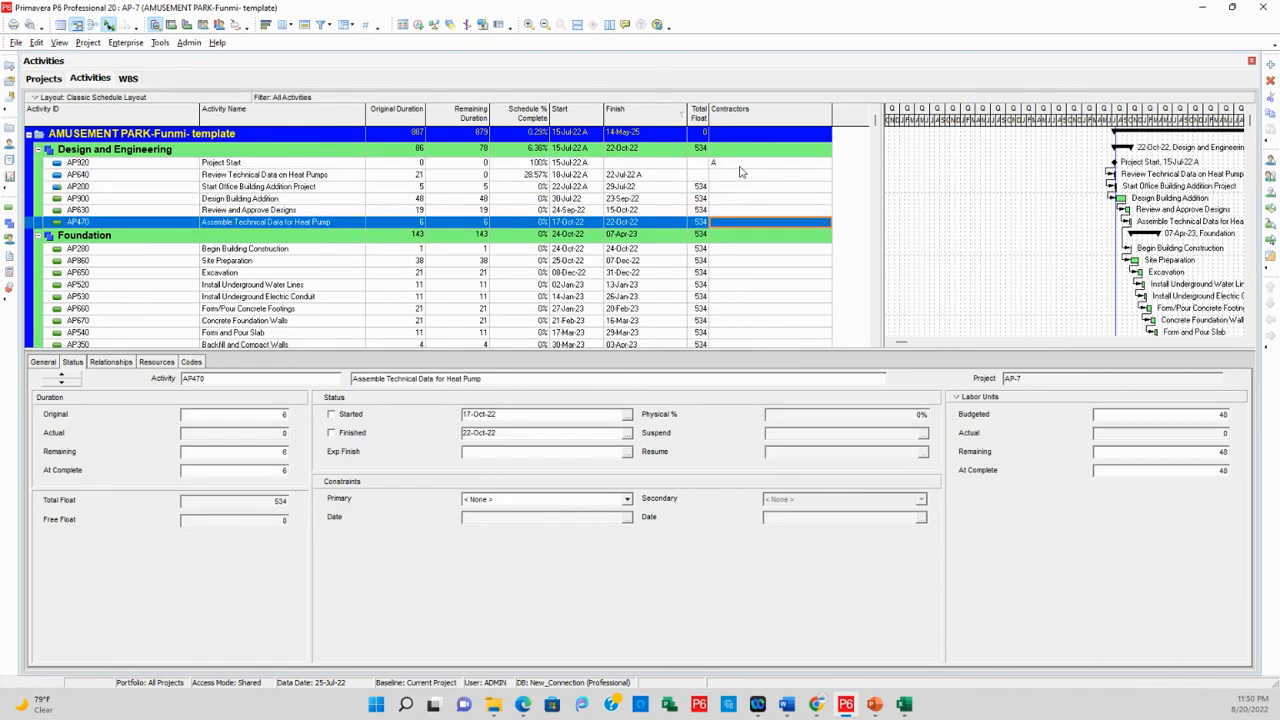
pyautogui.click(740, 166)
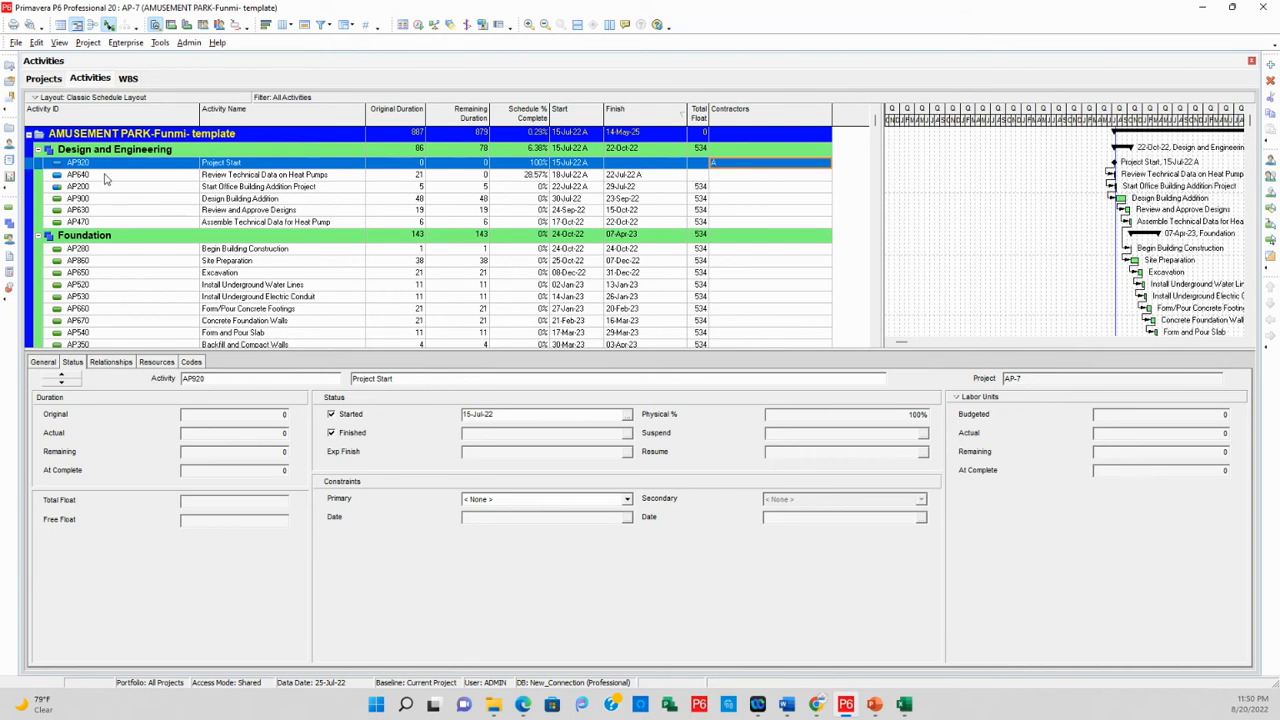
pyautogui.keyDown('shift'); pyautogui.click(736, 223); pyautogui.keyUp('shift')
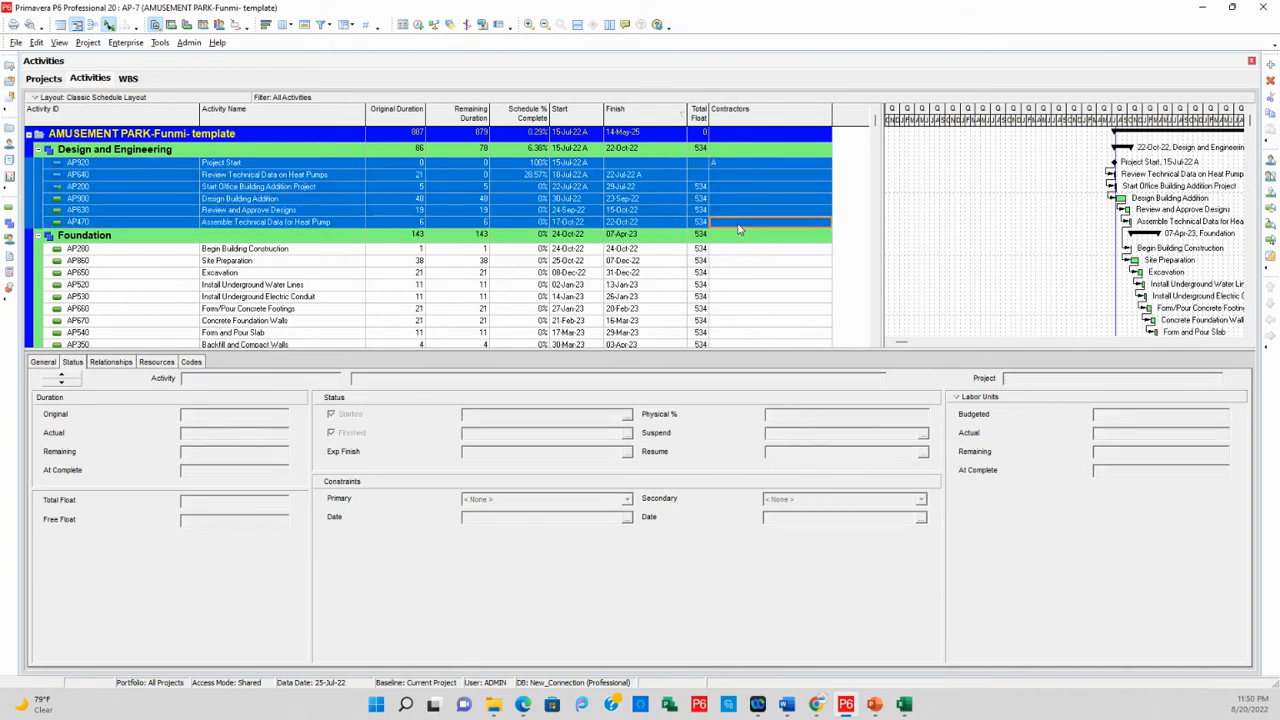
pyautogui.rightClick(744, 168)
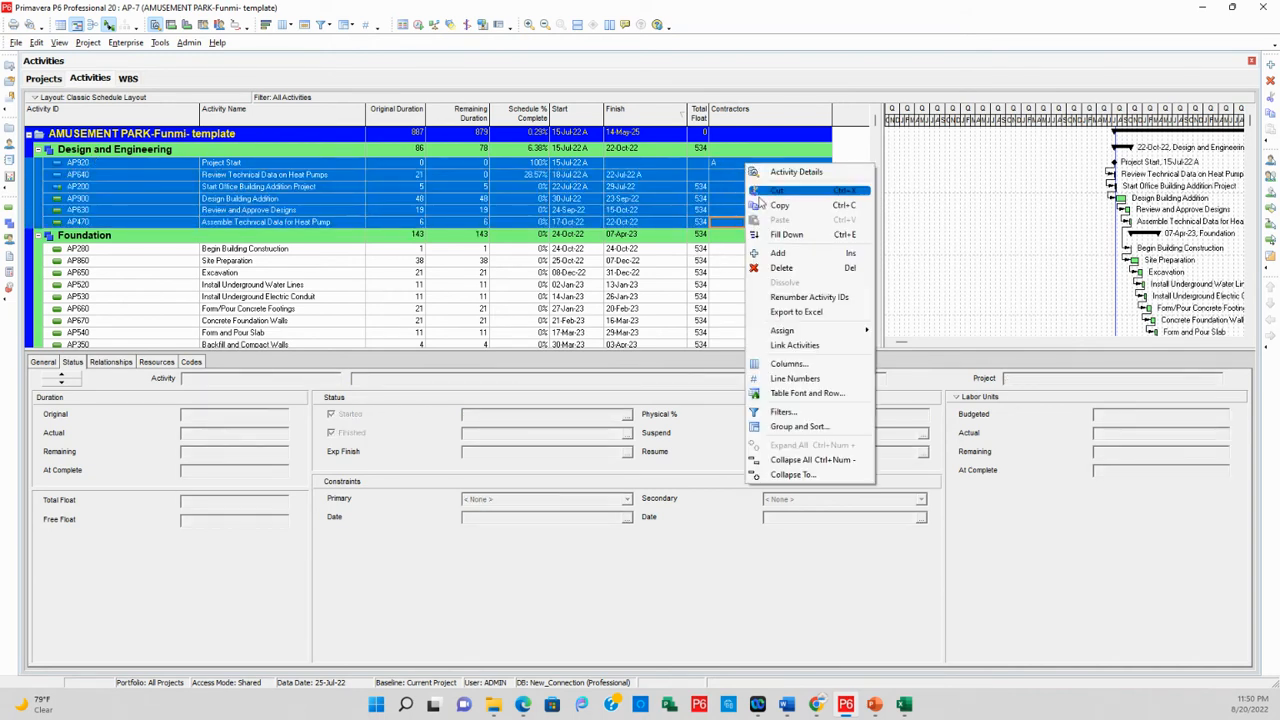
pyautogui.click(790, 238)
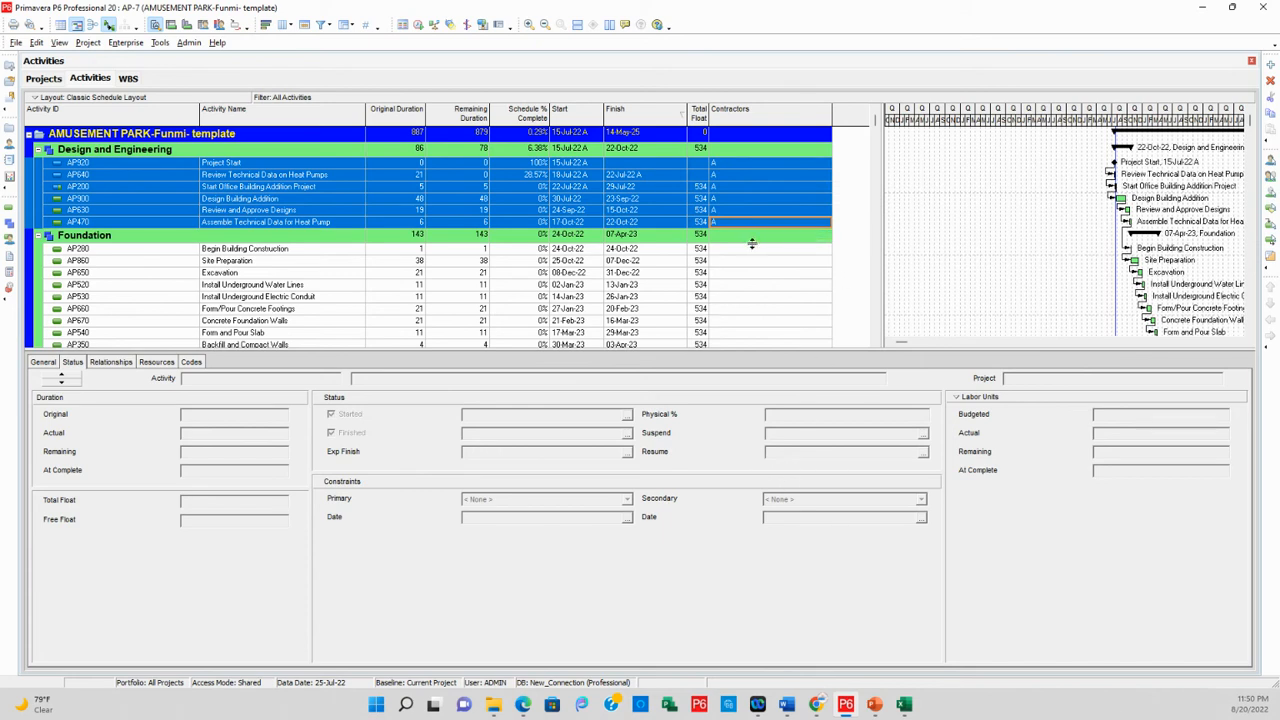
# Assign contractor code value P (Praise) to Begin Building Construction (AP280) and Site Preparation (AP860) from their activity codes details
pyautogui.click(191, 361)
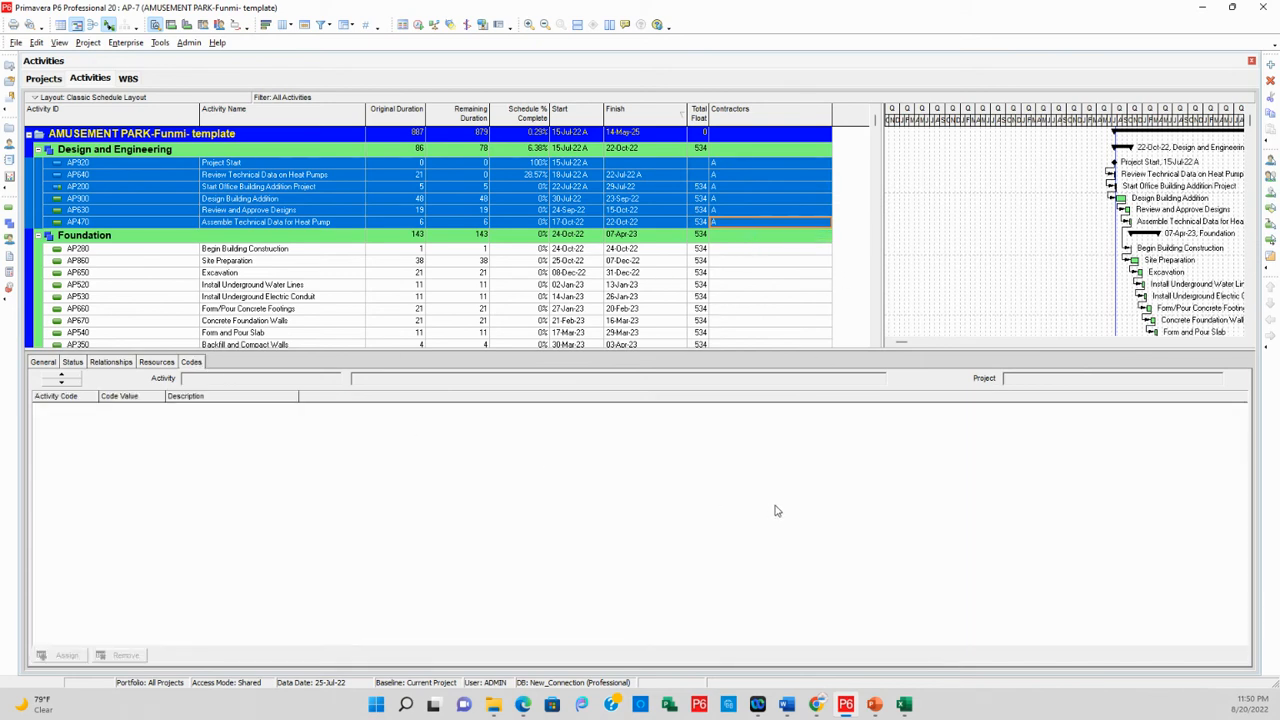
pyautogui.click(756, 251)
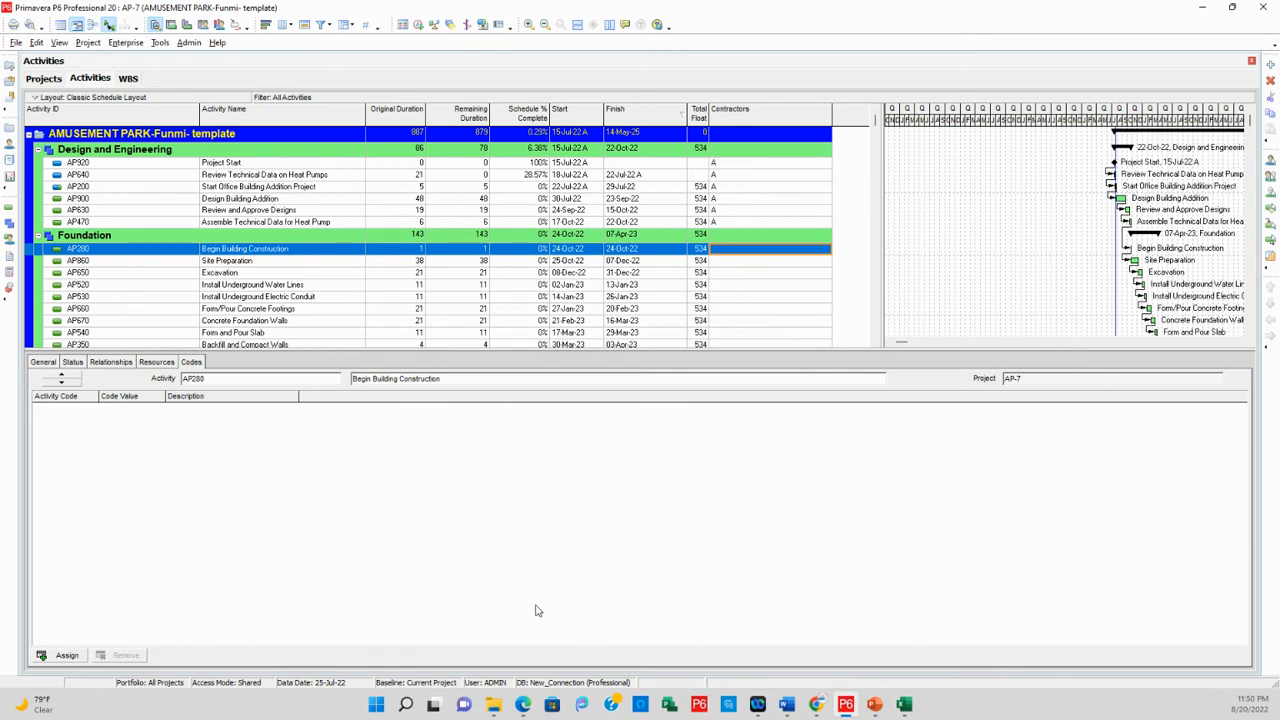
pyautogui.click(197, 363)
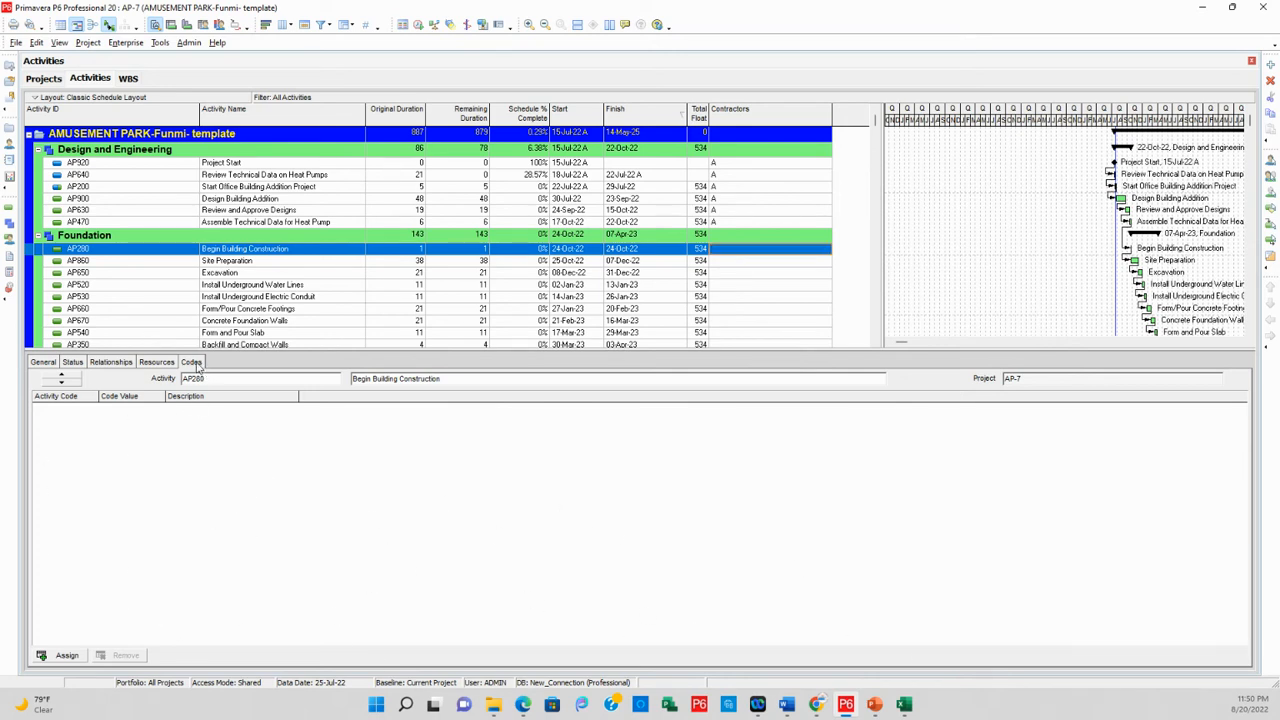
pyautogui.click(62, 655)
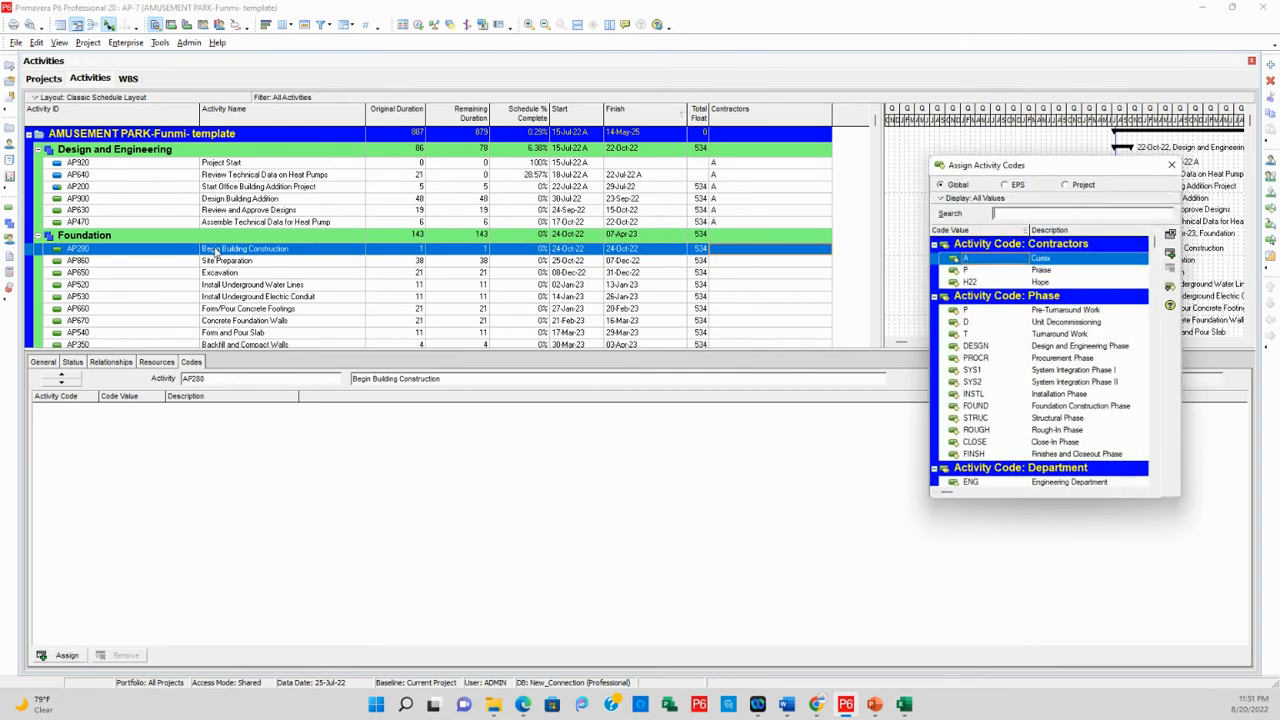
pyautogui.click(1045, 271)
pyautogui.click(1170, 256)
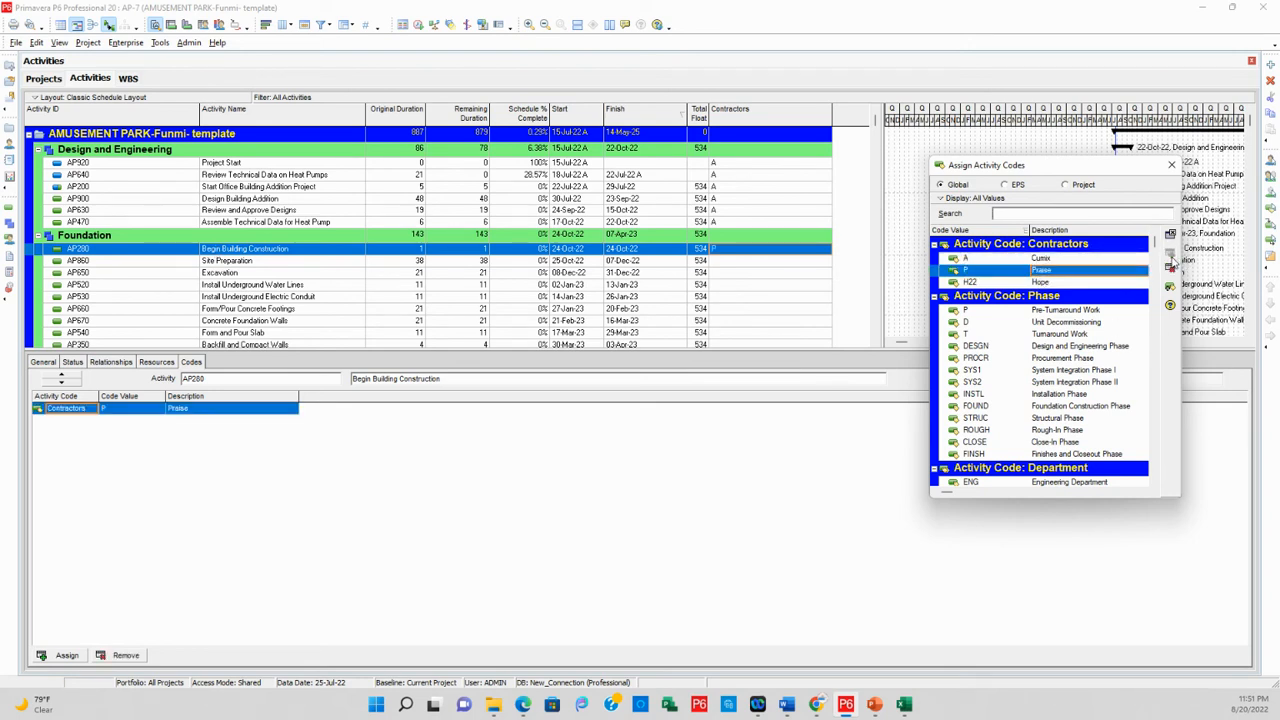
pyautogui.click(737, 261)
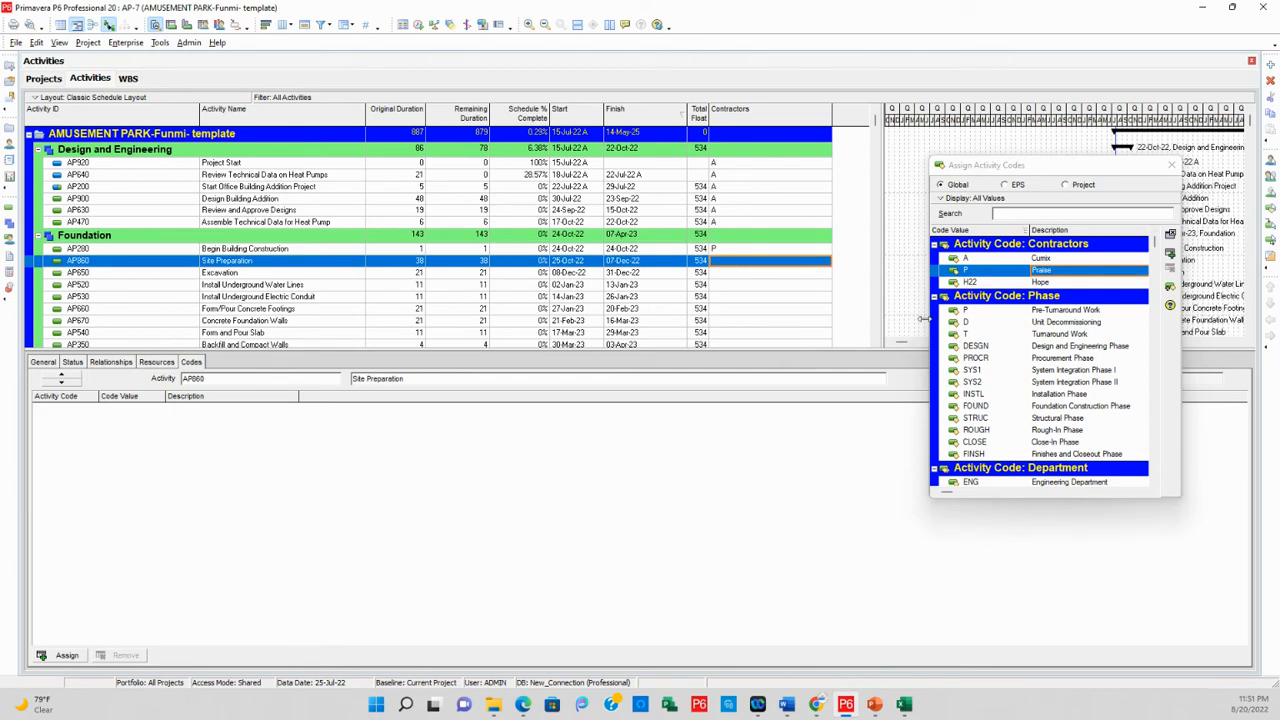
pyautogui.click(1170, 256)
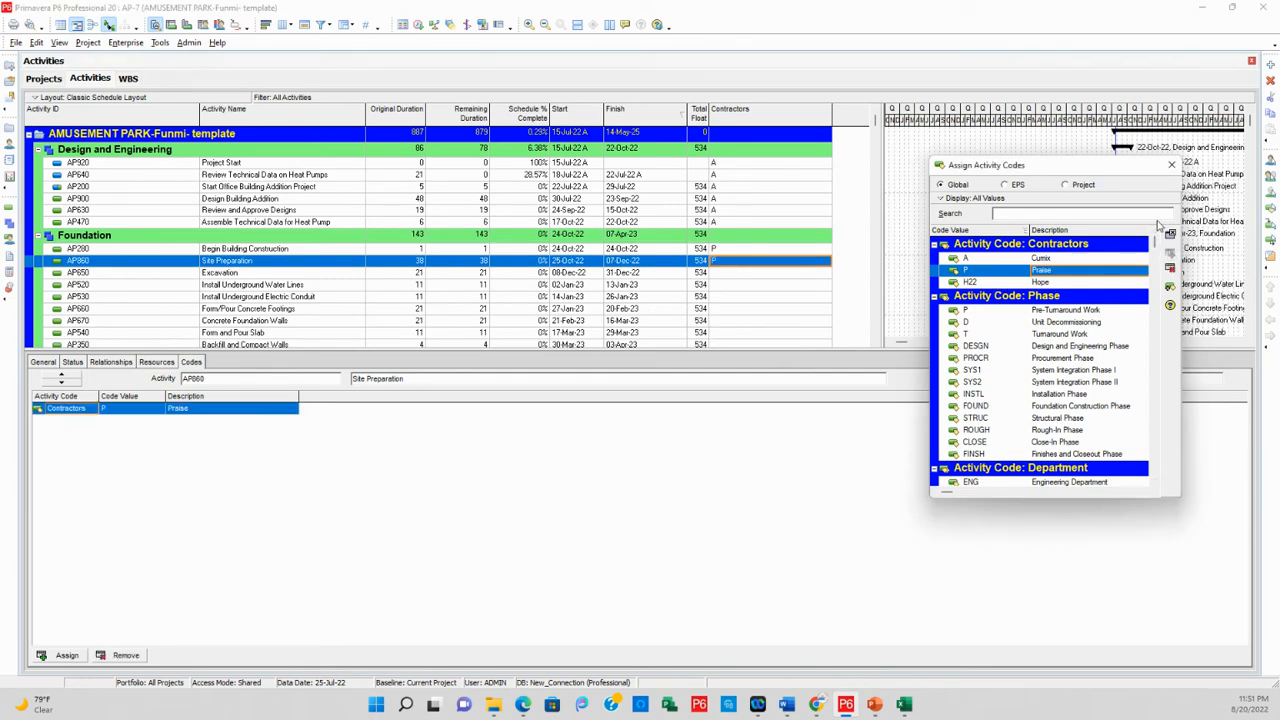
pyautogui.click(1172, 165)
# Fill contractor code value P down through the Foundation activities from Begin Building Construction (AP280) to Foundation Phase Complete (AP360)
pyautogui.scroll(-3, 745, 210)
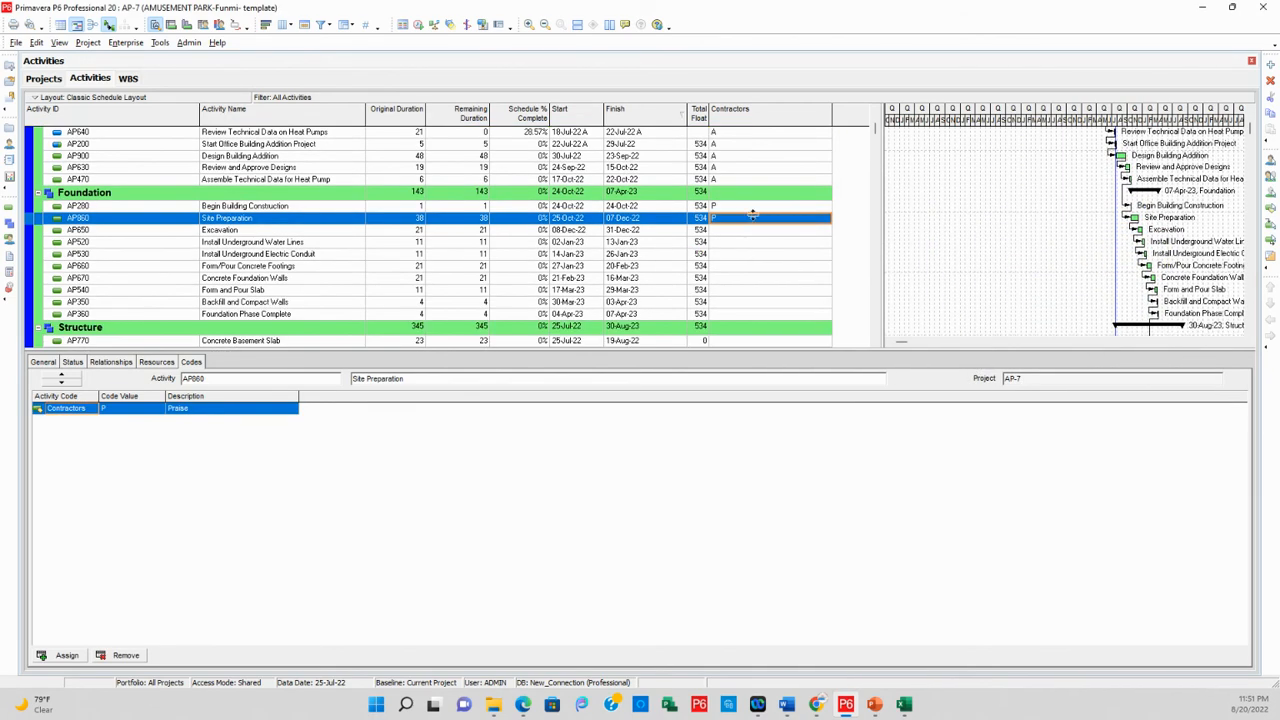
pyautogui.click(743, 207)
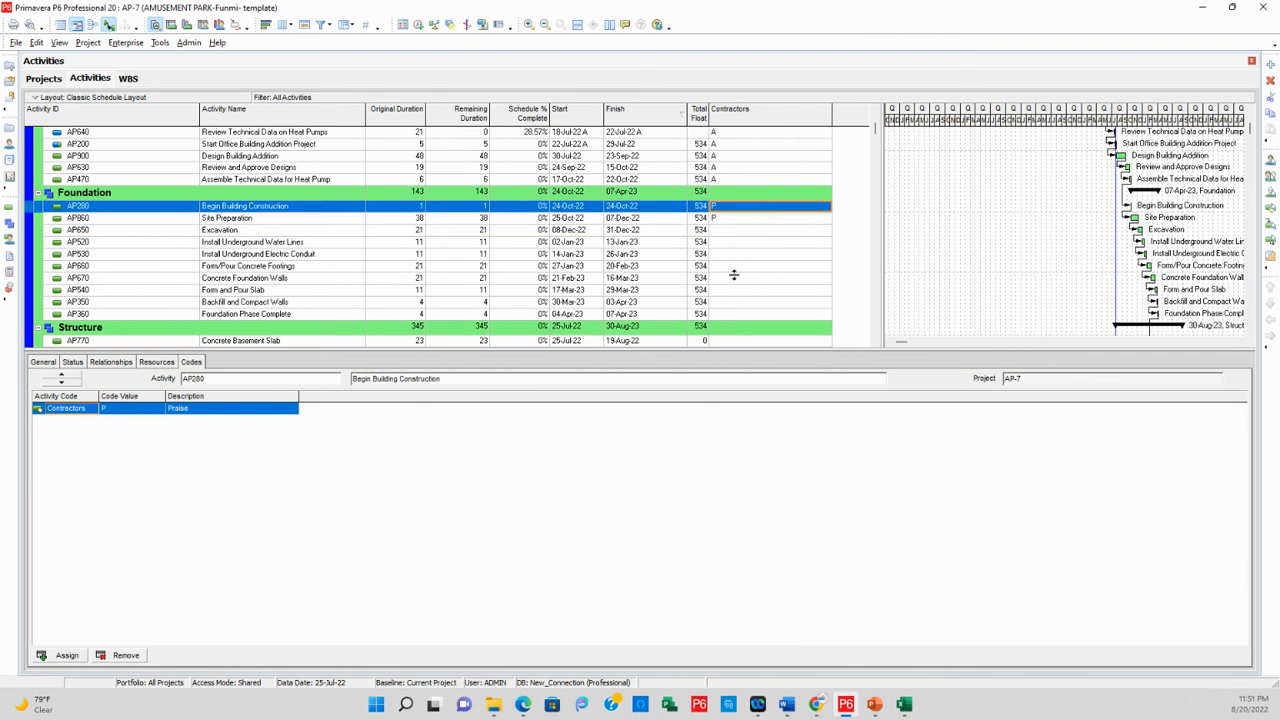
pyautogui.keyDown('shift'); pyautogui.click(722, 315); pyautogui.keyUp('shift')
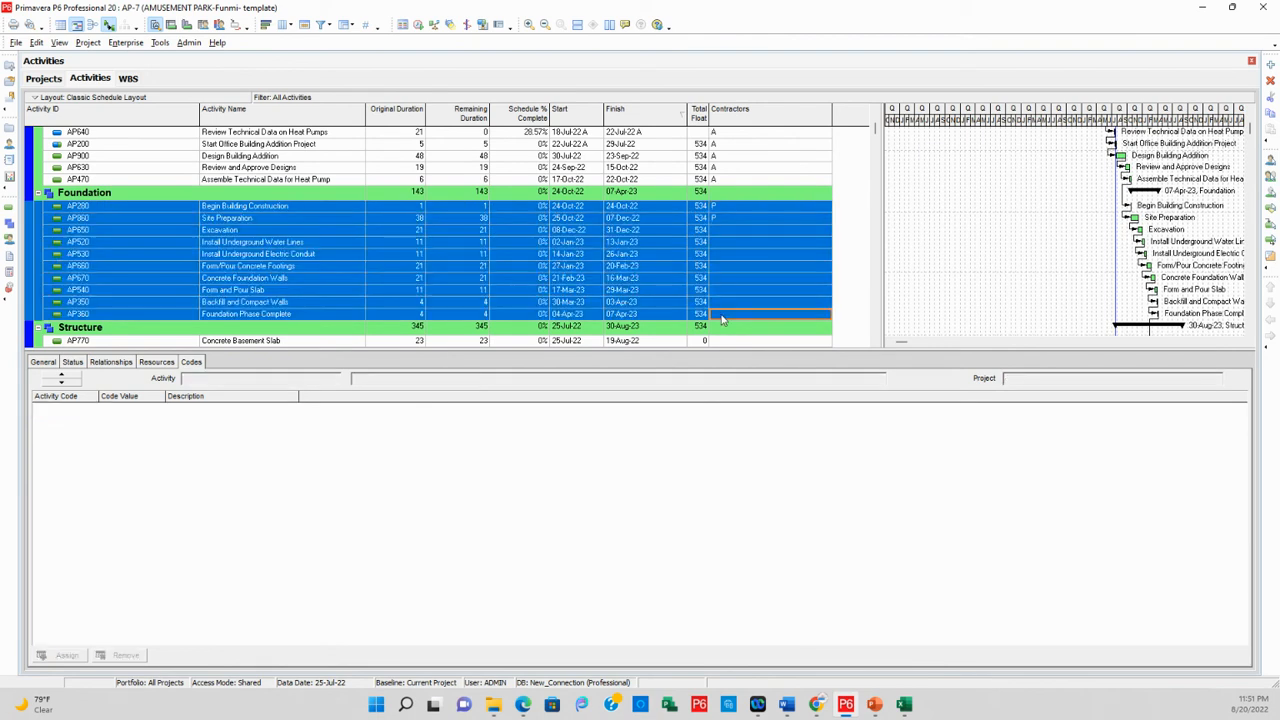
pyautogui.rightClick(741, 220)
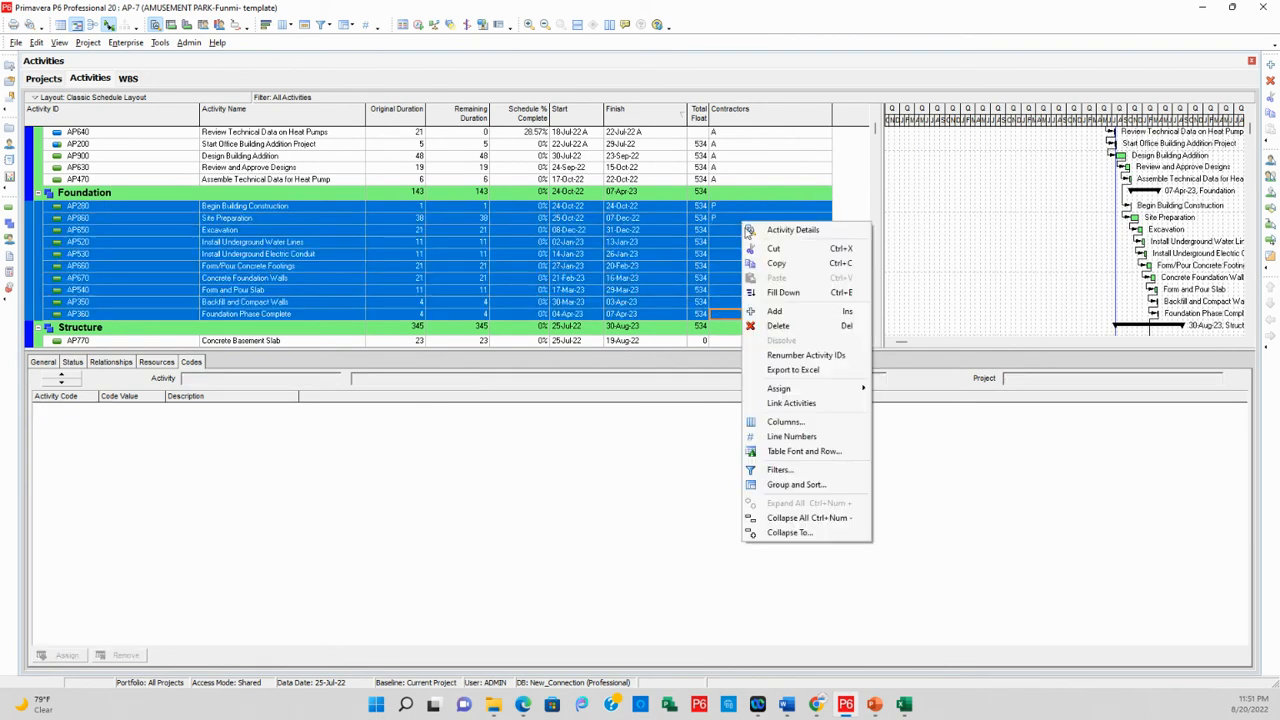
pyautogui.click(778, 292)
# Assign contractor code value H22 (Hope) to the Concrete Basement Slab activity (AP770) under Structure
pyautogui.scroll(-3, 700, 280)
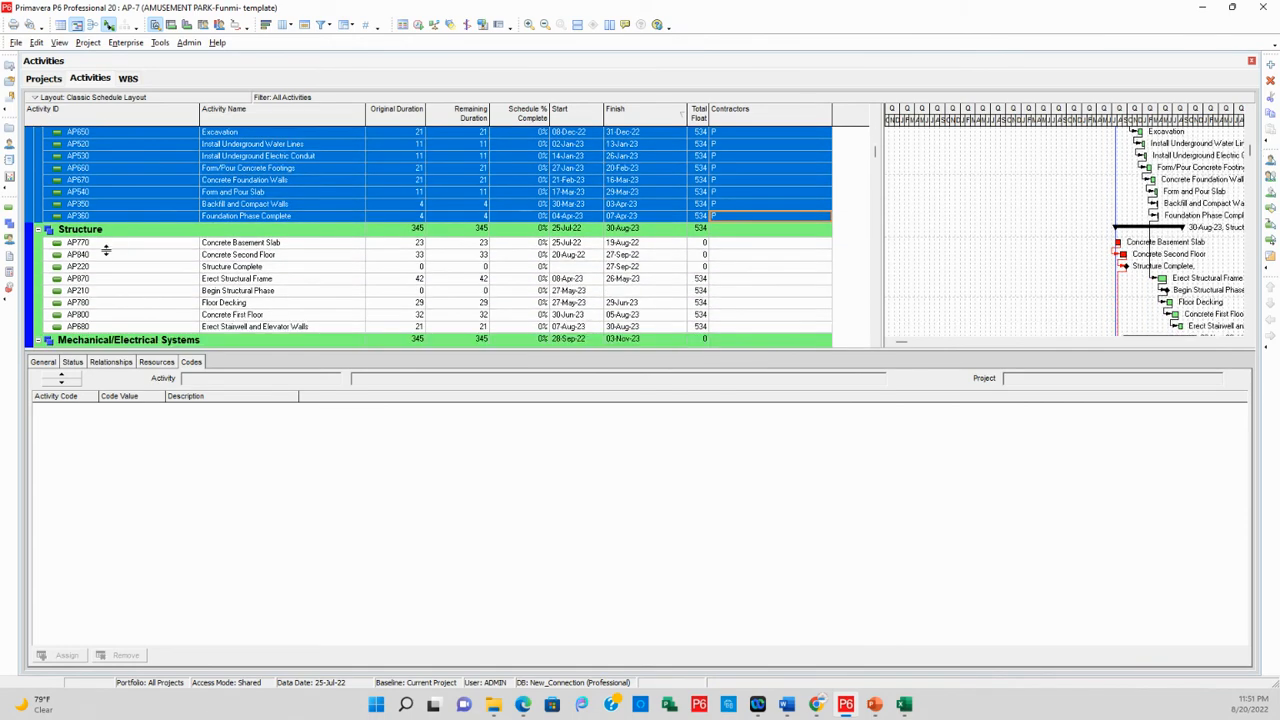
pyautogui.scroll(-1, 97, 240)
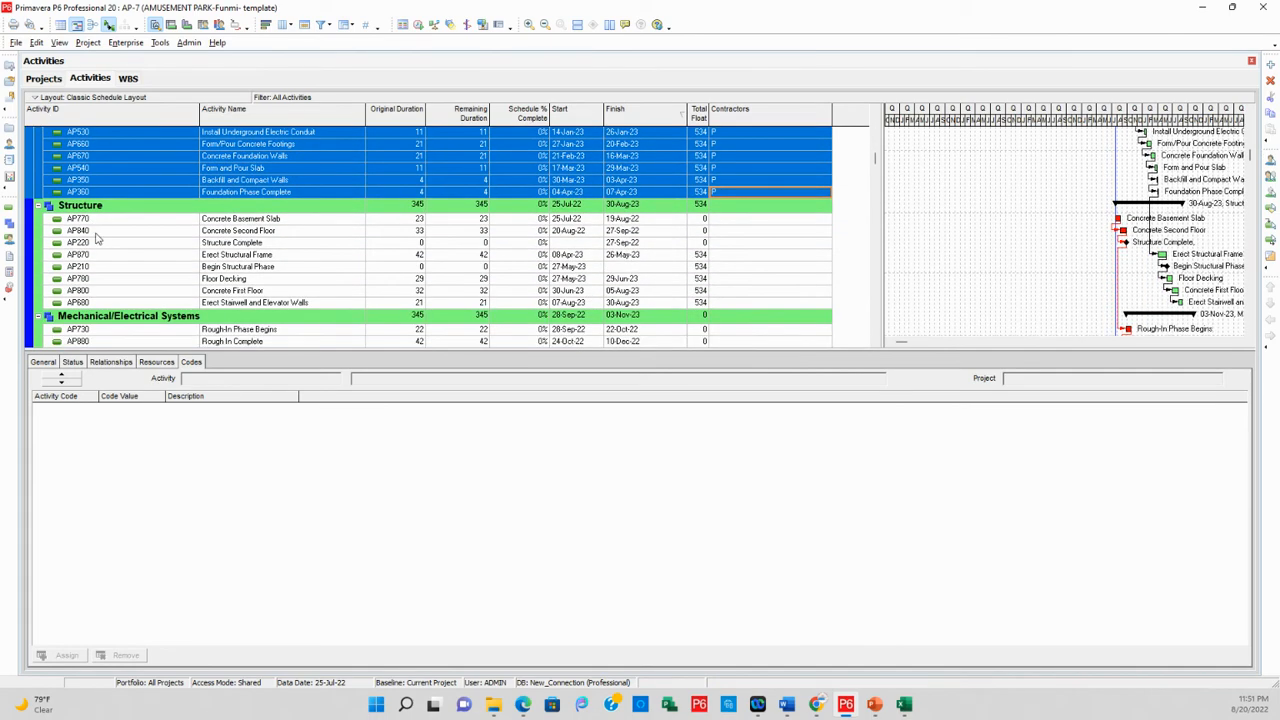
pyautogui.click(724, 219)
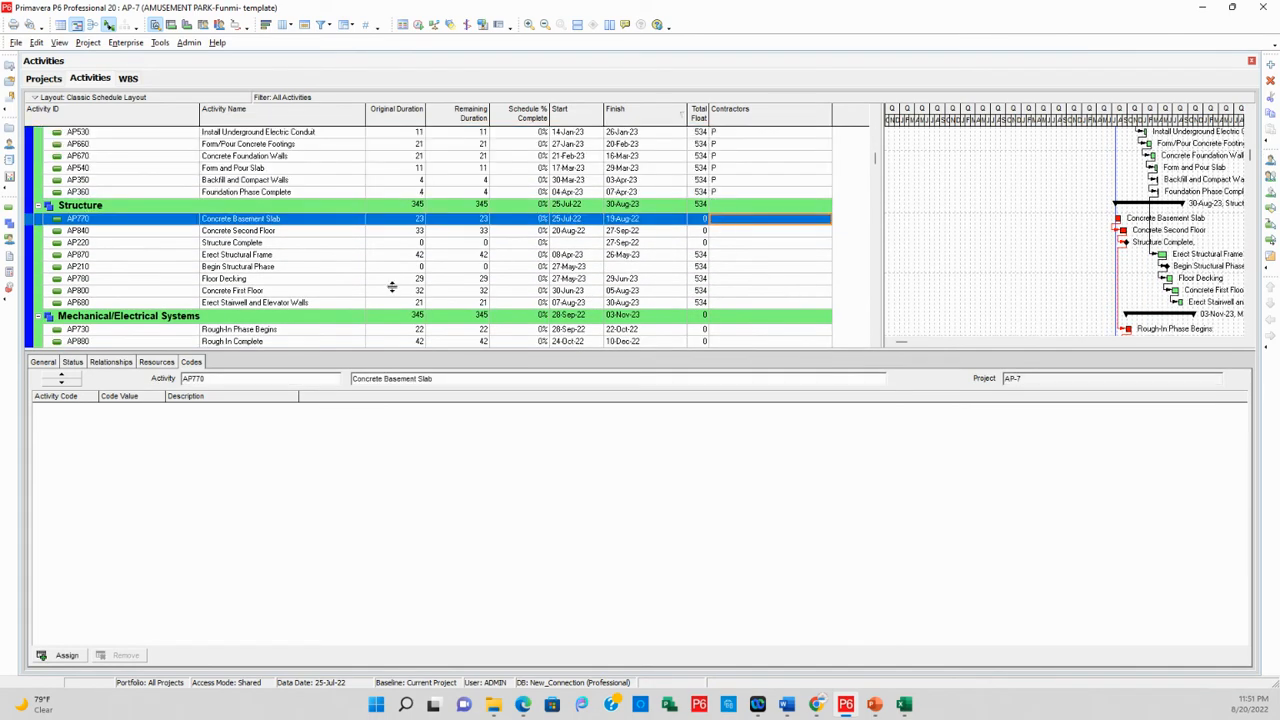
pyautogui.click(62, 655)
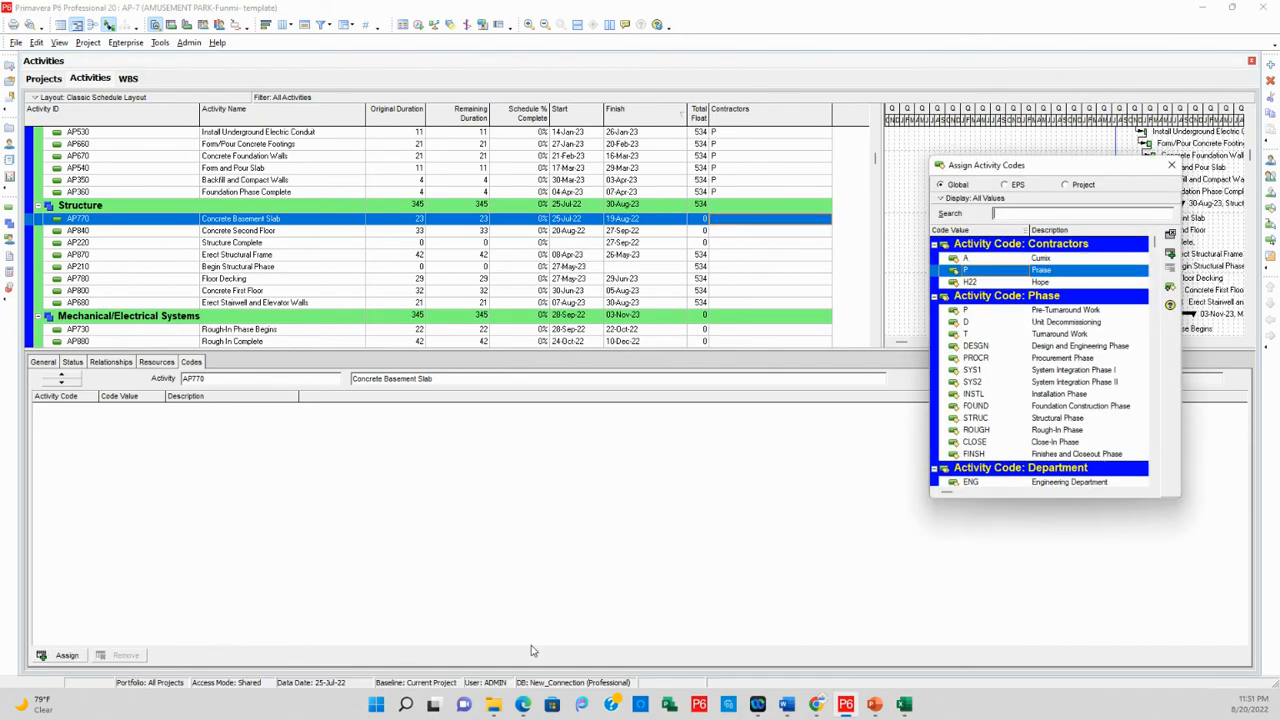
pyautogui.click(1040, 283)
pyautogui.click(1169, 252)
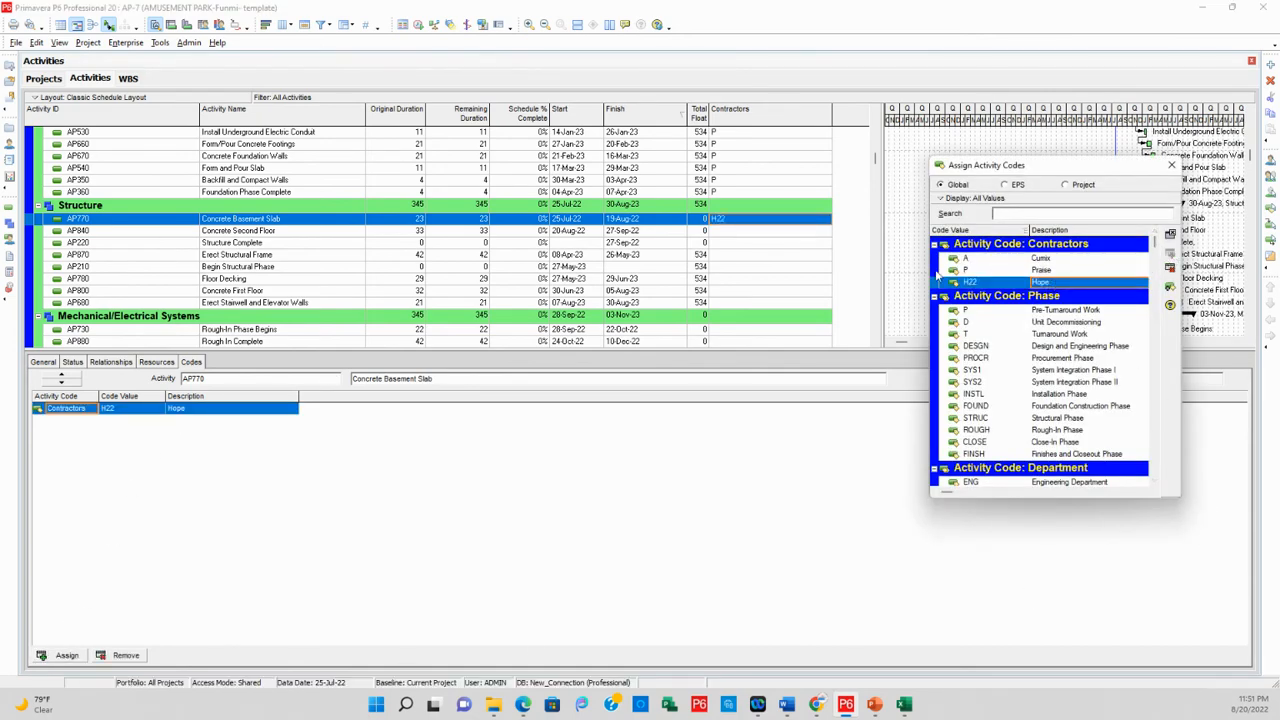
# Fill contractor code value H22 down through the Structure activities to Erect Stairwell and Elevator Walls (AP680) and finish assigning codes
pyautogui.keyDown('shift'); pyautogui.click(720, 304); pyautogui.keyUp('shift')
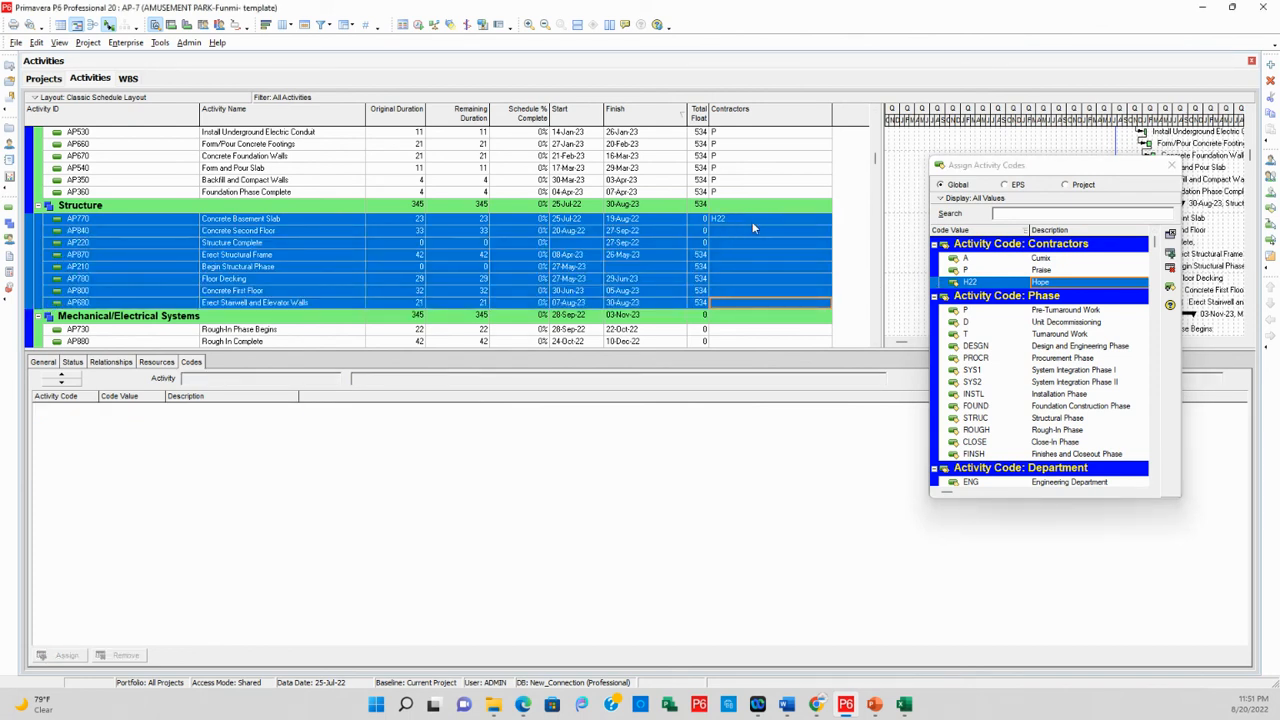
pyautogui.rightClick(754, 229)
pyautogui.click(780, 290)
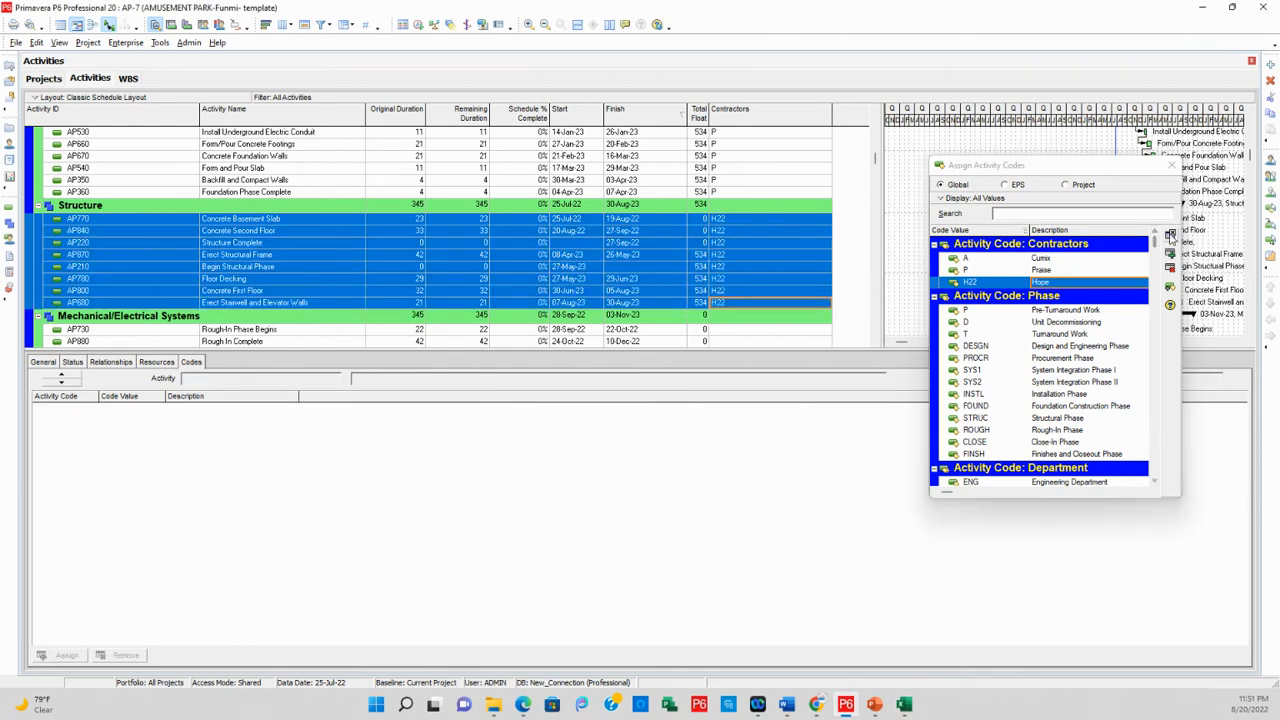
pyautogui.click(1172, 164)
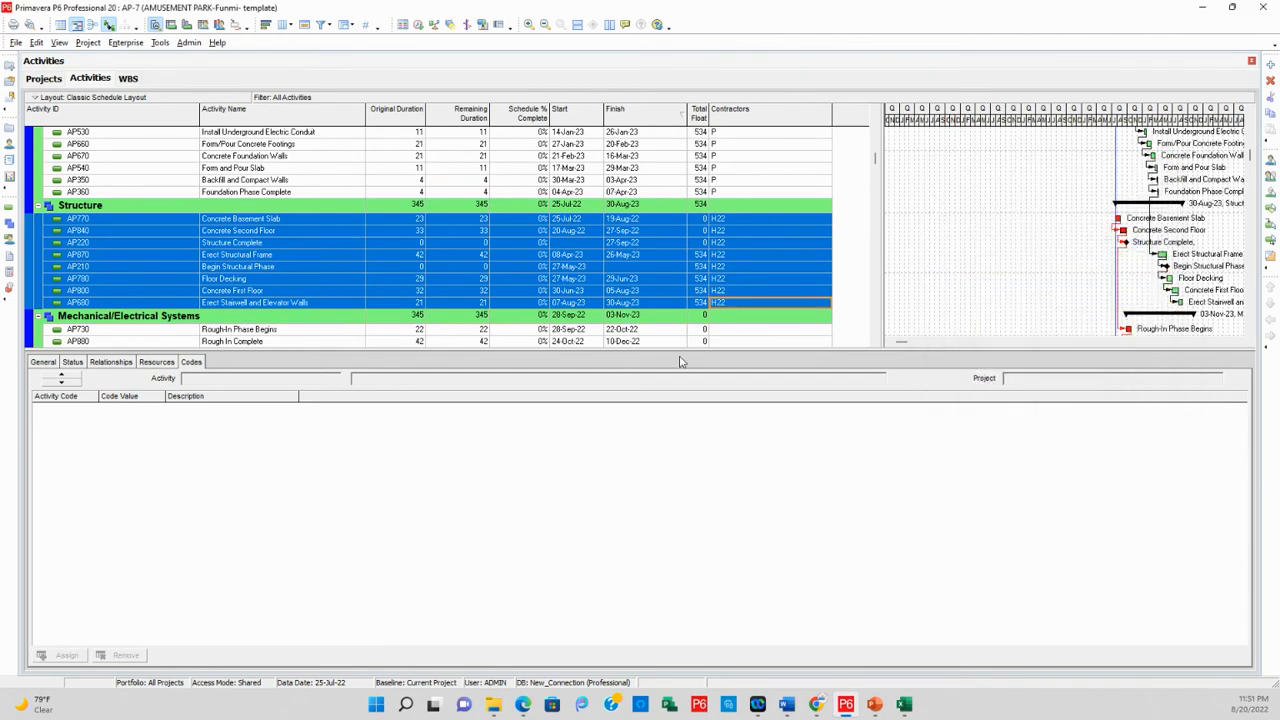
# Review the contractor code assignments across the Structure, Foundation and Design and Engineering activities
pyautogui.scroll(1, 737, 200)
pyautogui.click(745, 190)
pyautogui.scroll(2, 700, 200)
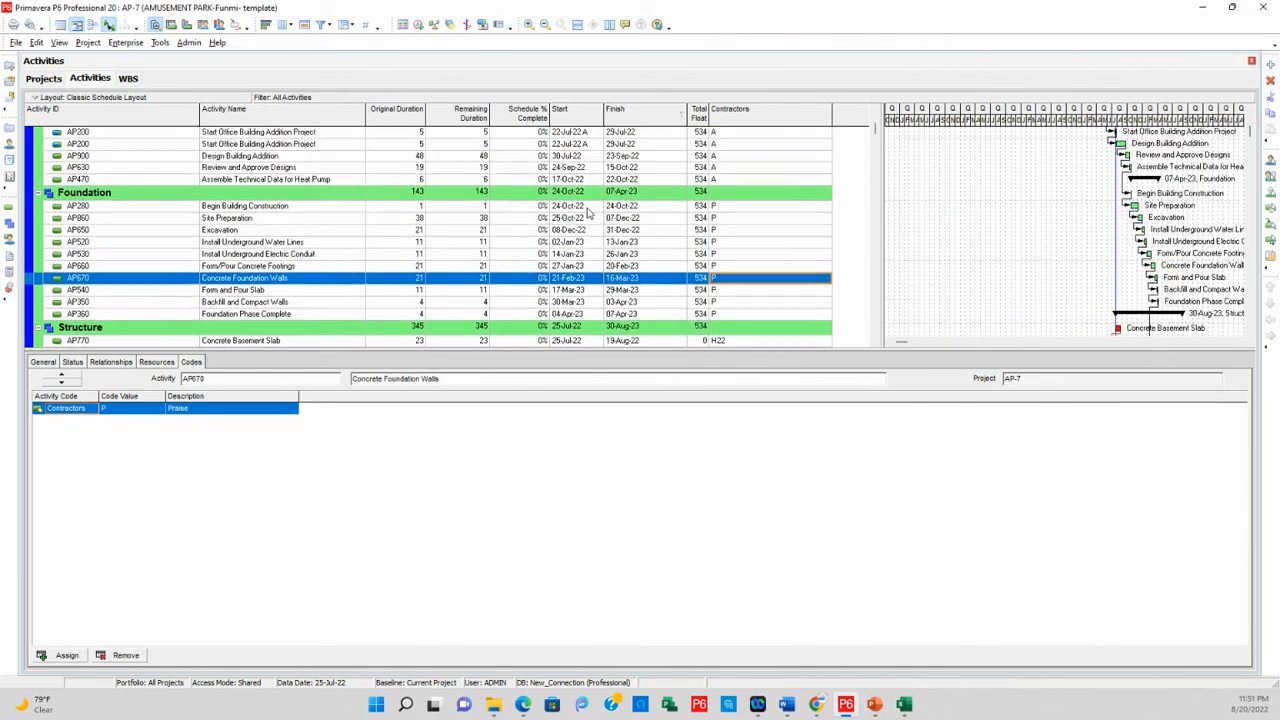
pyautogui.scroll(2, 700, 230)
pyautogui.scroll(-1, 726, 160)
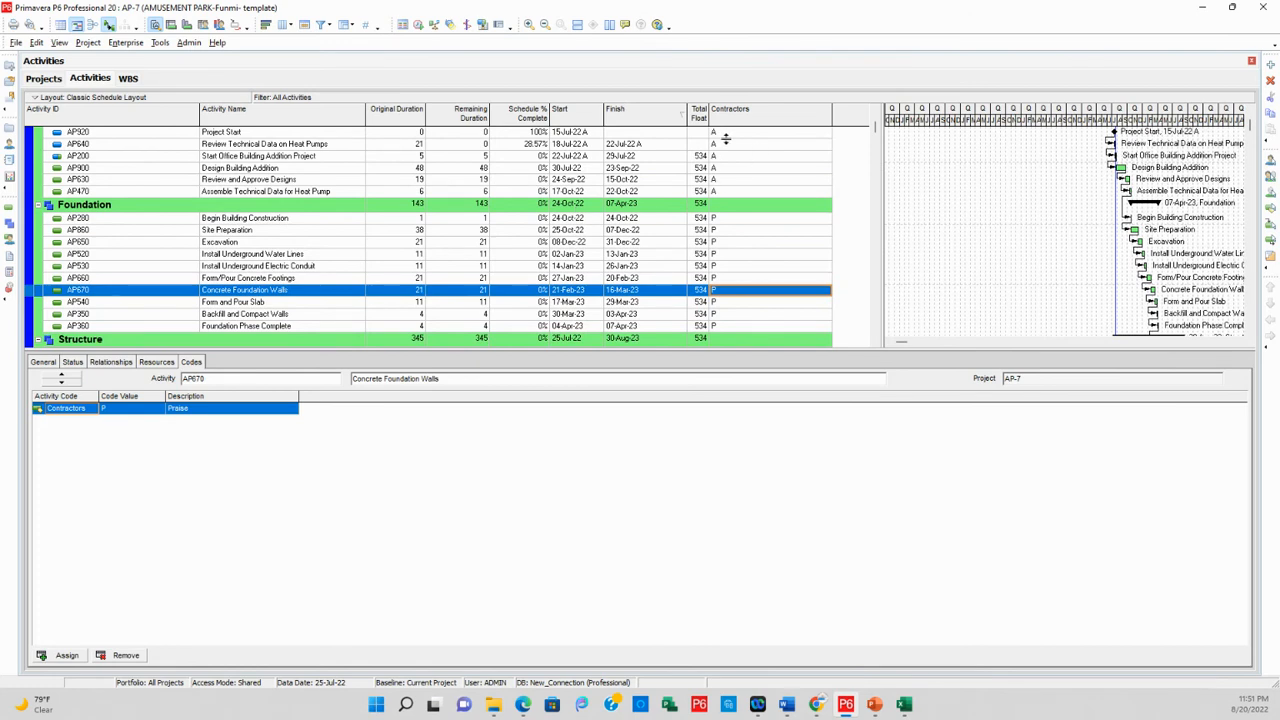
pyautogui.scroll(1, 726, 140)
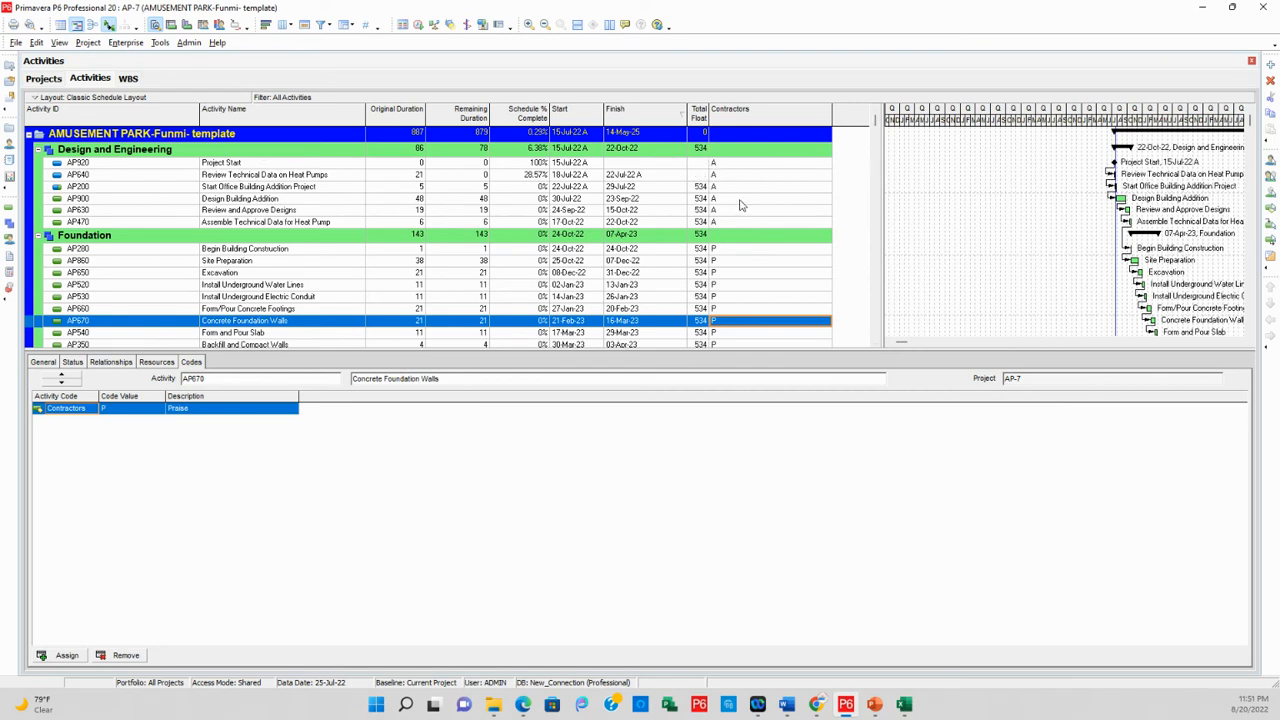
pyautogui.scroll(-1, 650, 204)
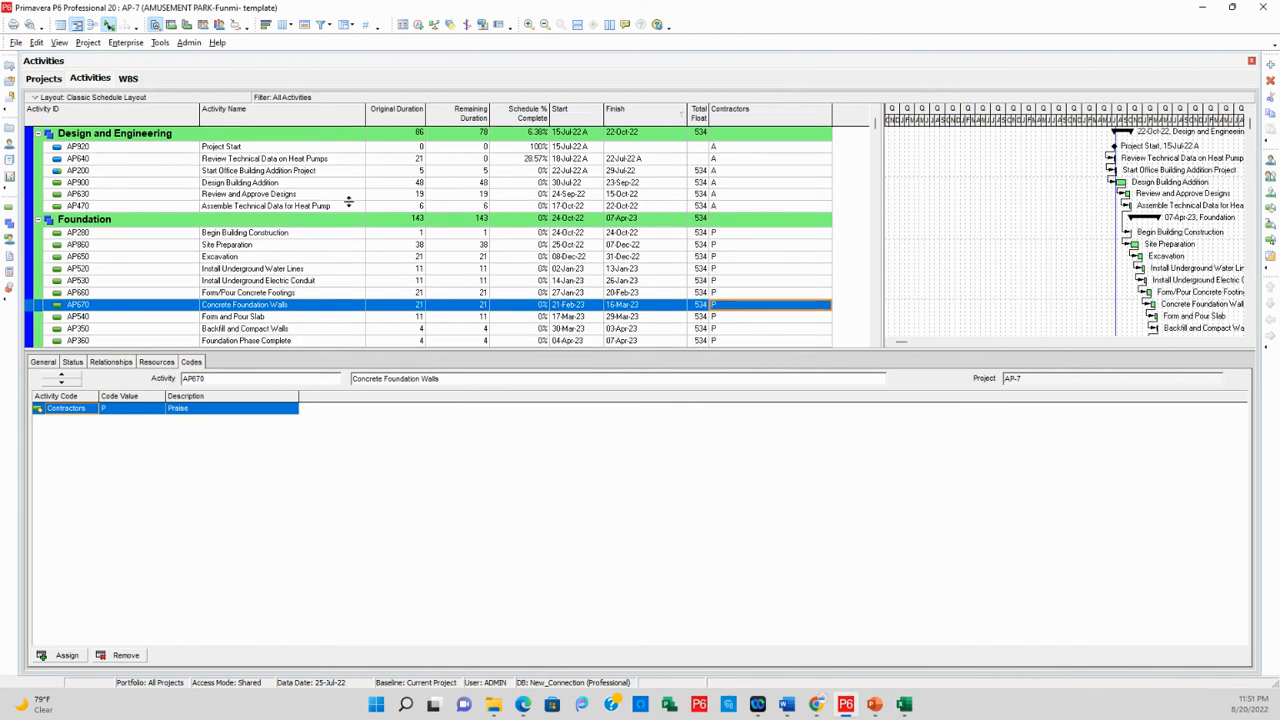
pyautogui.scroll(1, 418, 216)
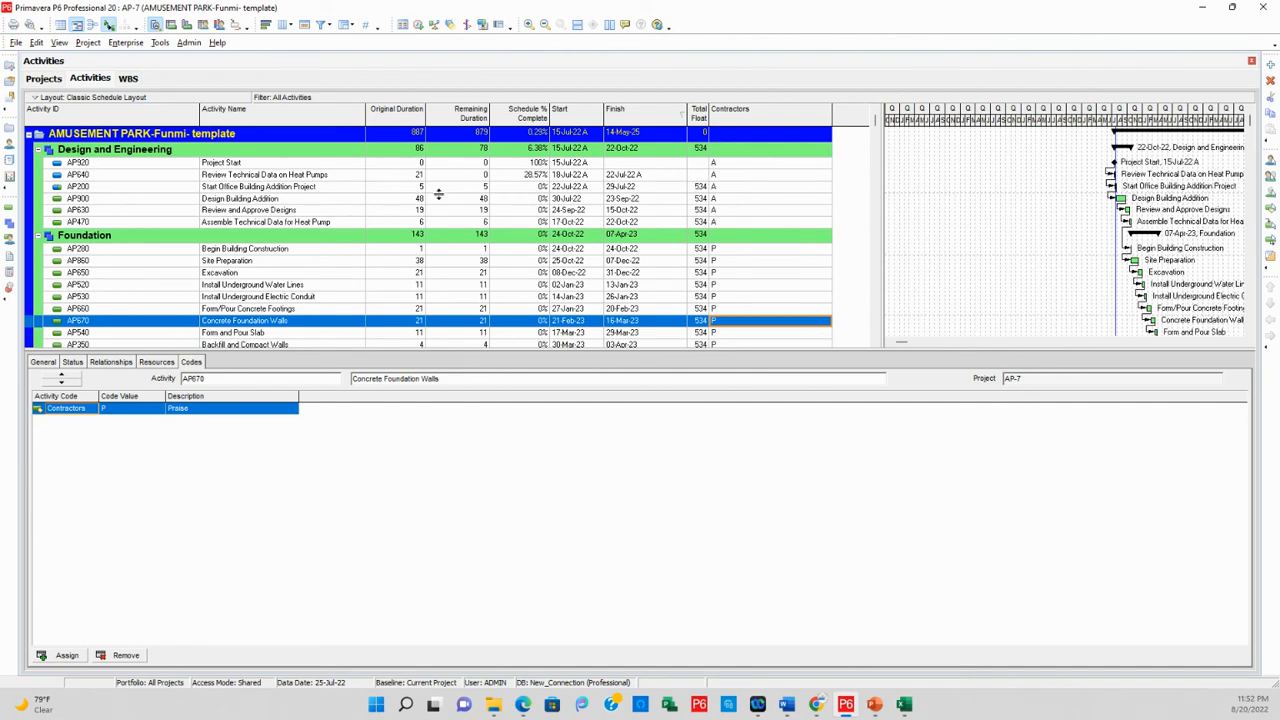
pyautogui.scroll(-2, 640, 184)
pyautogui.scroll(2, 565, 265)
# Group the activities by Contractors instead of WBS and check the regrouped schedule
pyautogui.click(350, 28)
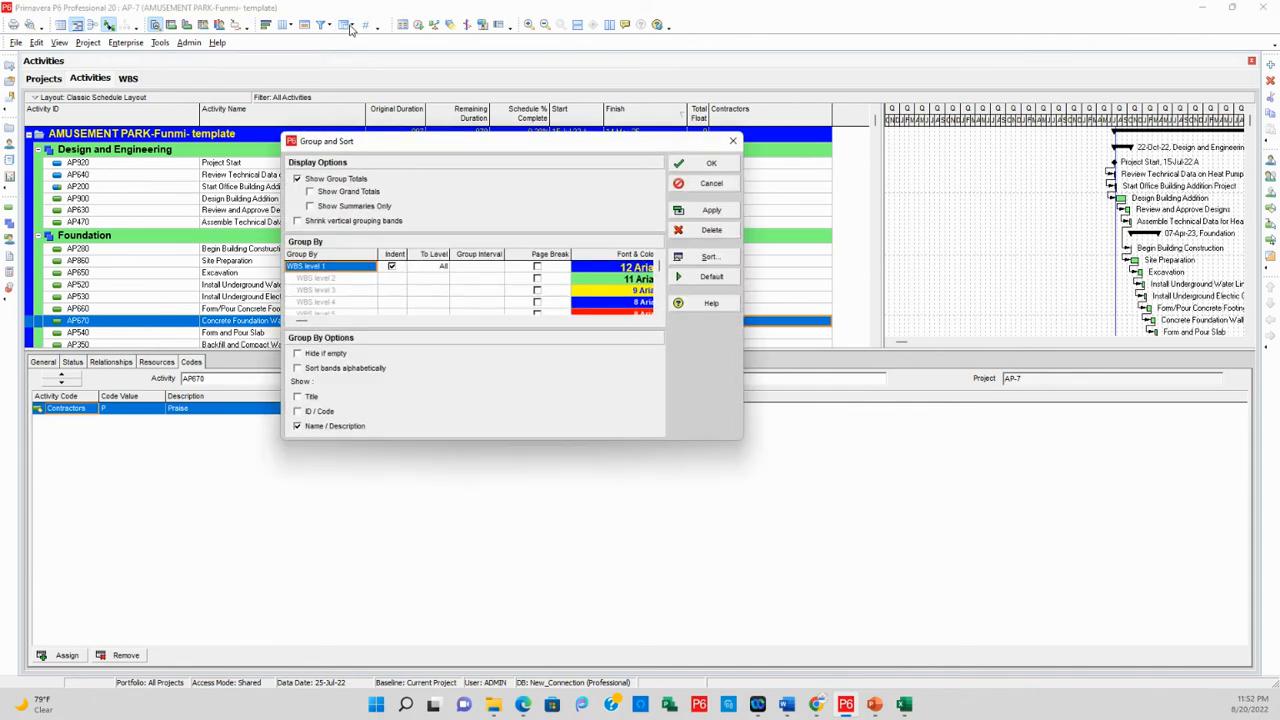
pyautogui.click(317, 269)
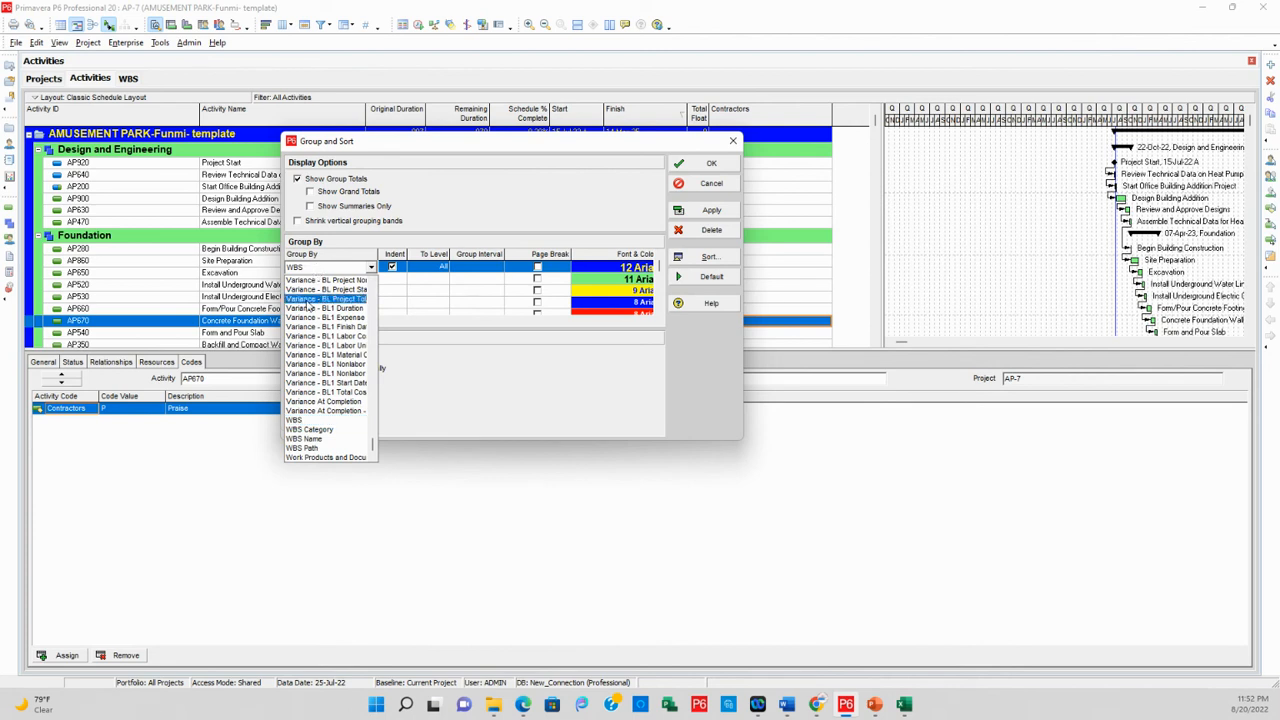
pyautogui.scroll(9, 316, 386)
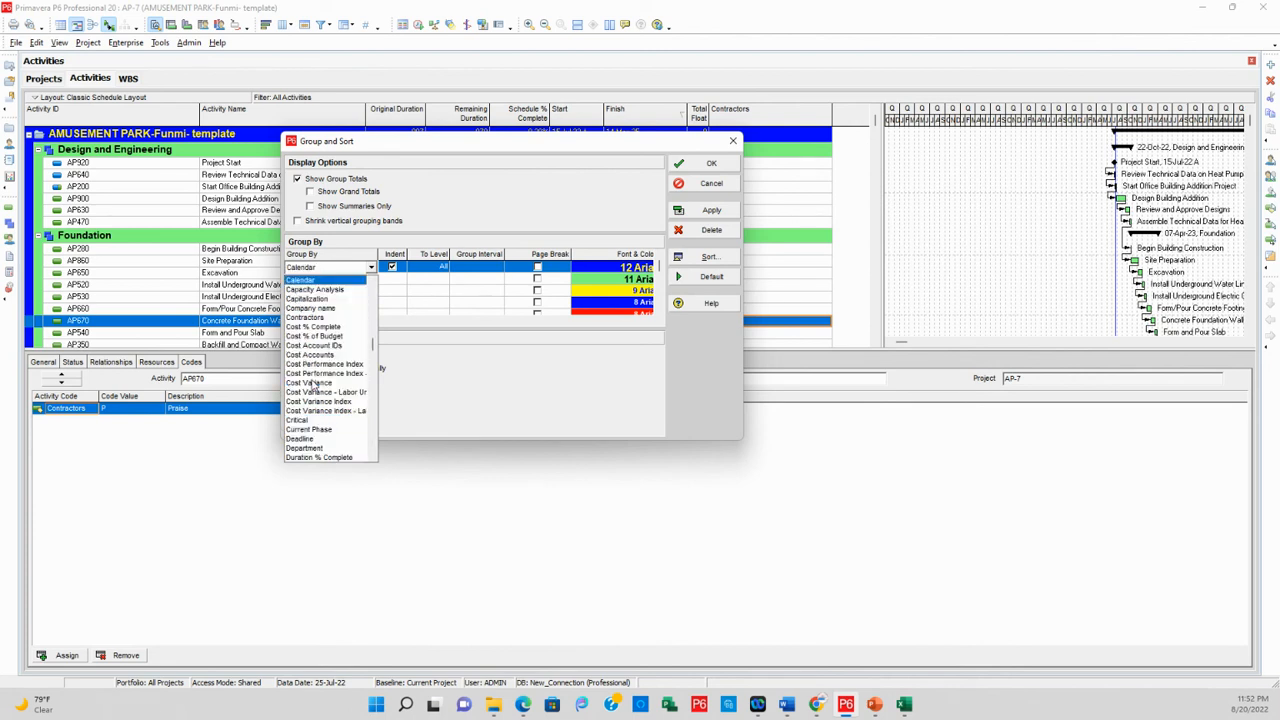
pyautogui.click(325, 325)
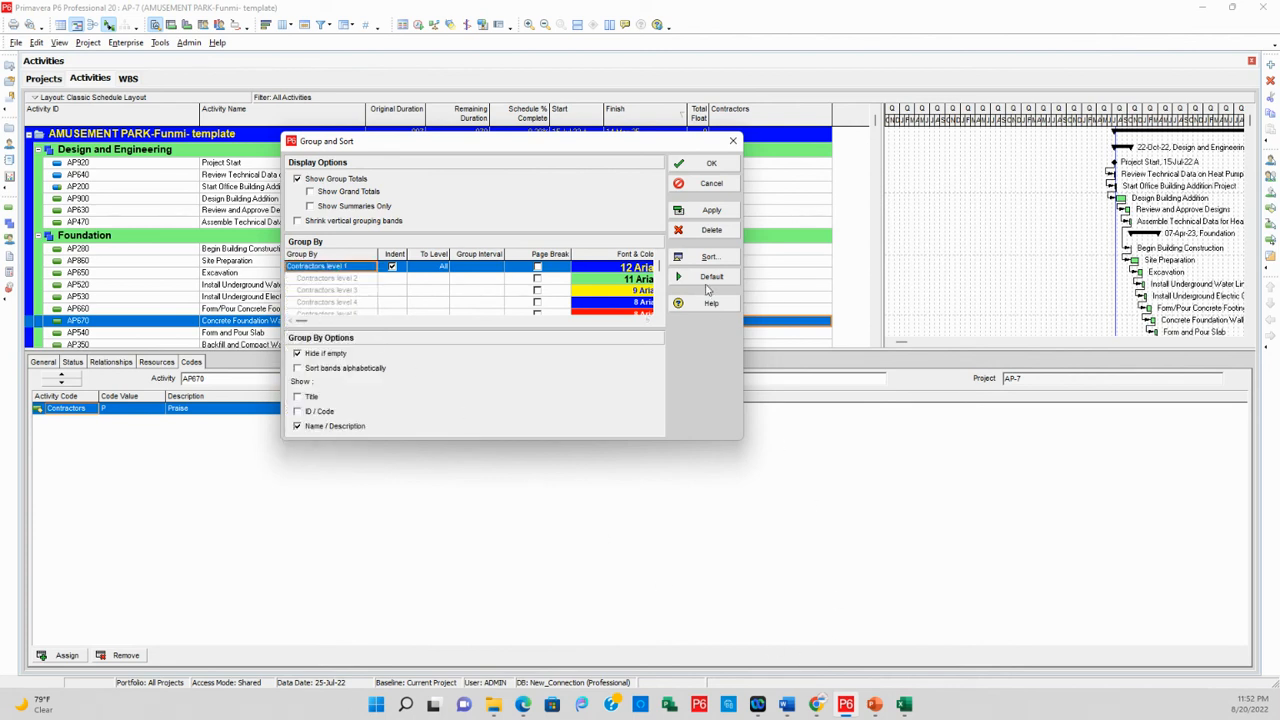
pyautogui.click(712, 211)
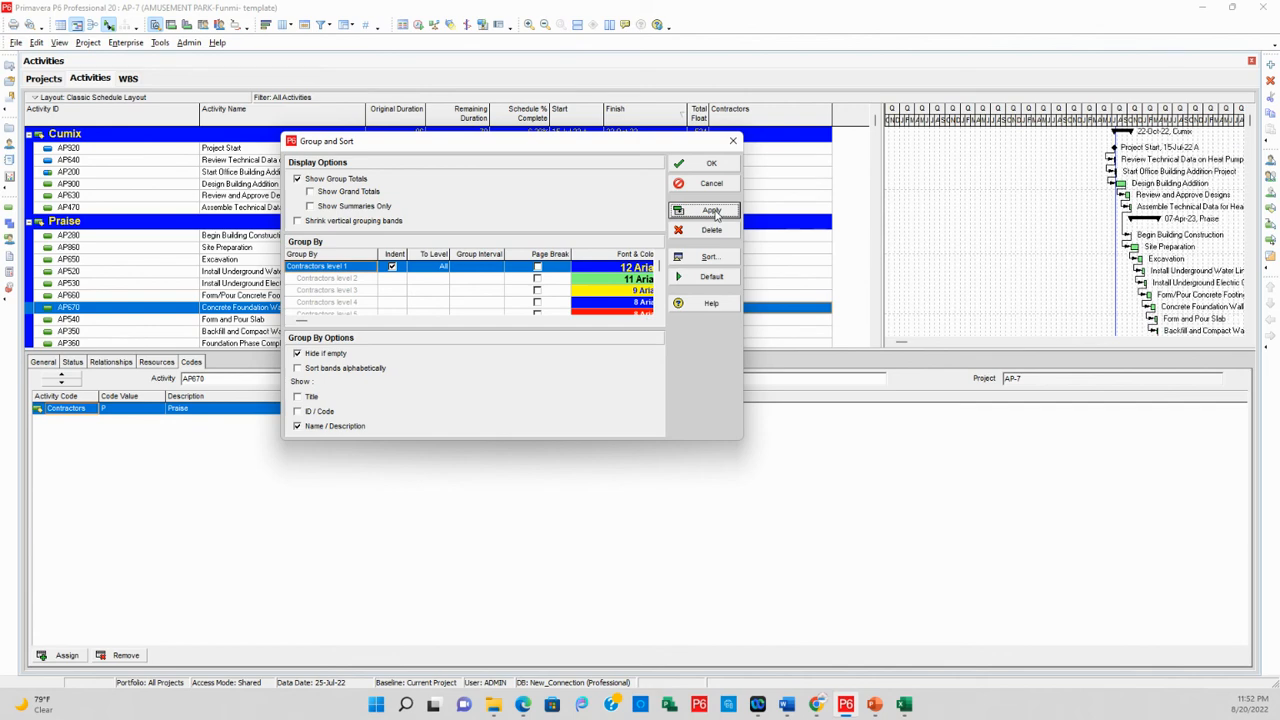
pyautogui.click(711, 163)
pyautogui.scroll(-1, 160, 226)
pyautogui.scroll(1, 160, 226)
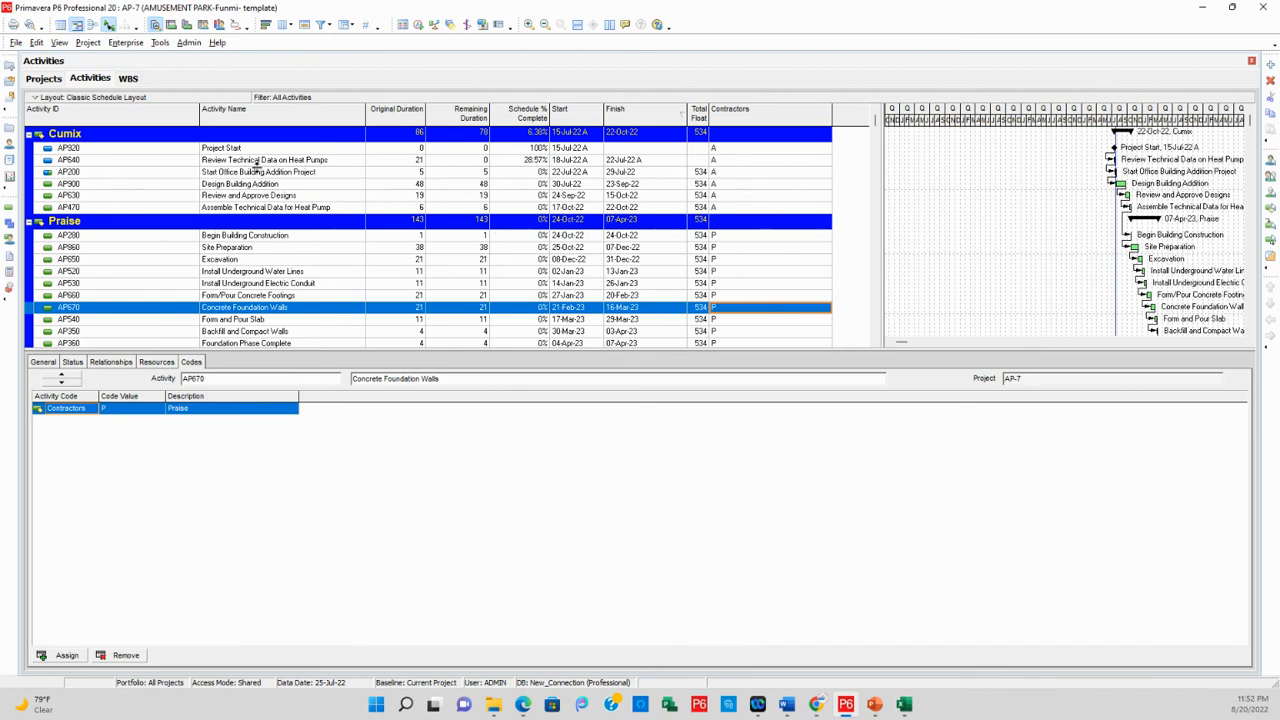
# Review the activities grouped under the Cumix, Praise and Hope contractors and the unassigned ones under No Contractors
pyautogui.scroll(-1, 257, 165)
pyautogui.scroll(1, 126, 153)
pyautogui.scroll(-1, 258, 245)
pyautogui.click(246, 315)
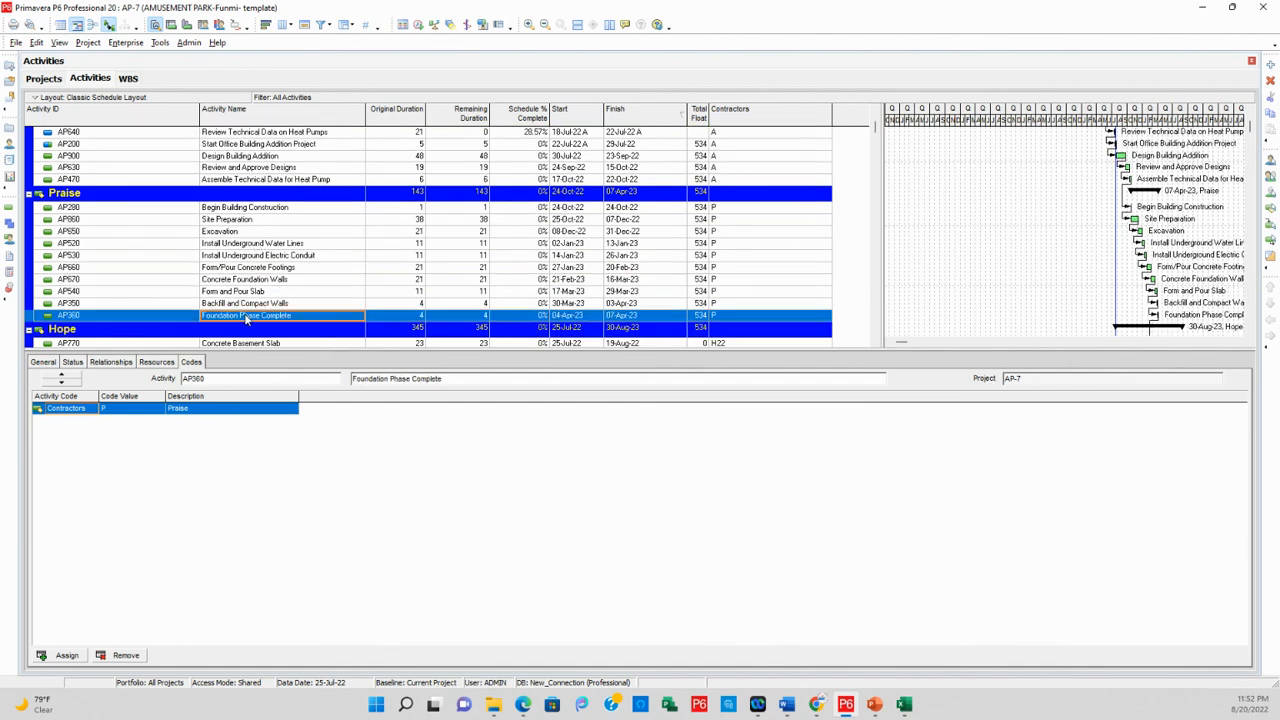
pyautogui.scroll(-3, 267, 240)
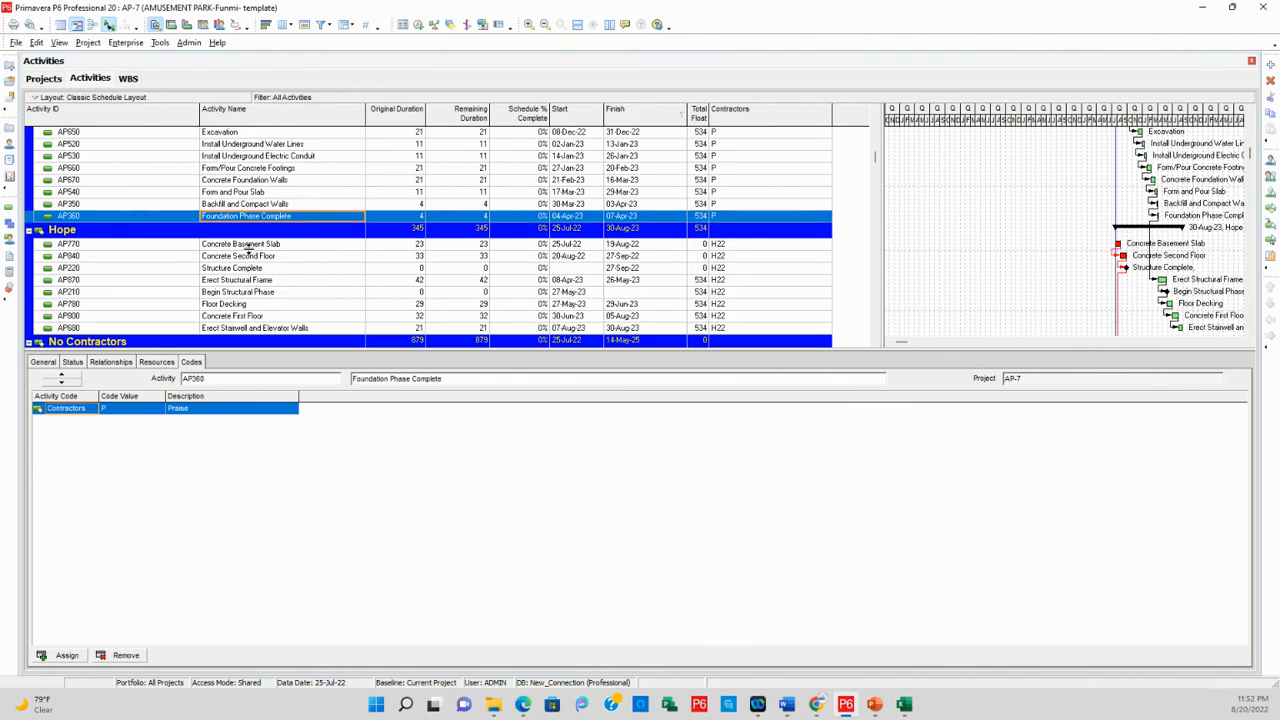
pyautogui.click(247, 247)
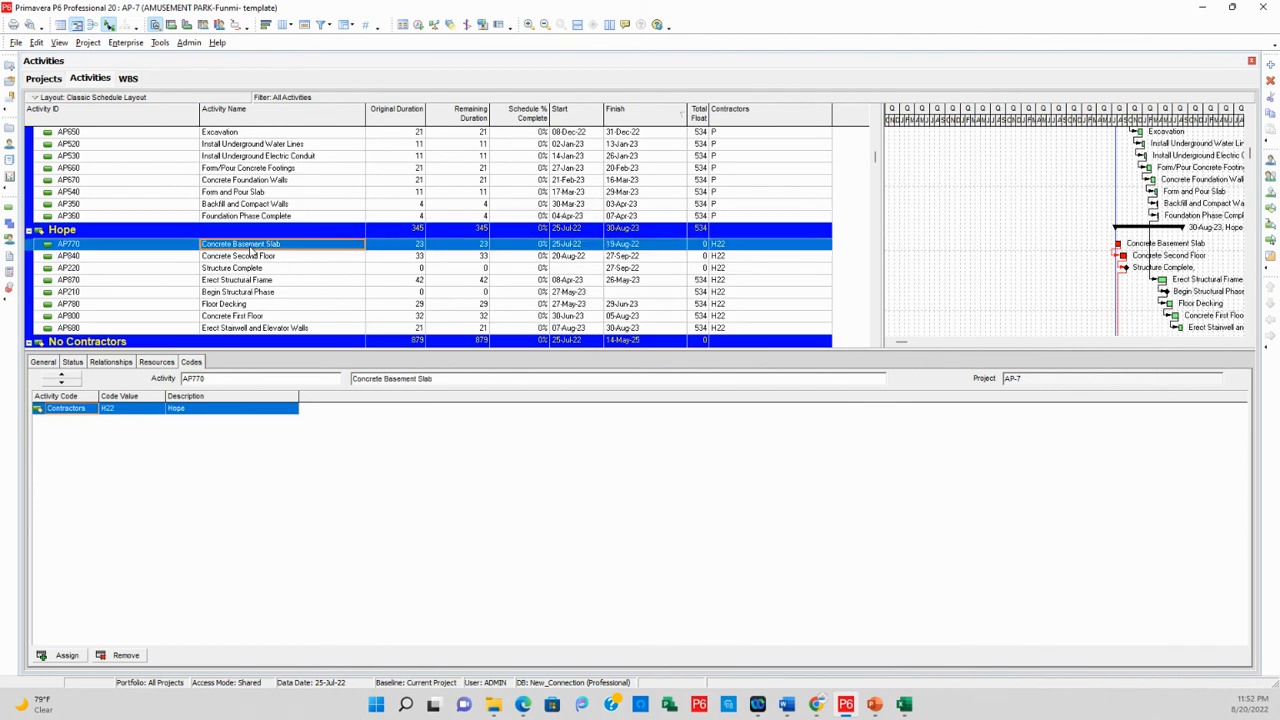
pyautogui.click(250, 330)
pyautogui.scroll(-3, 103, 323)
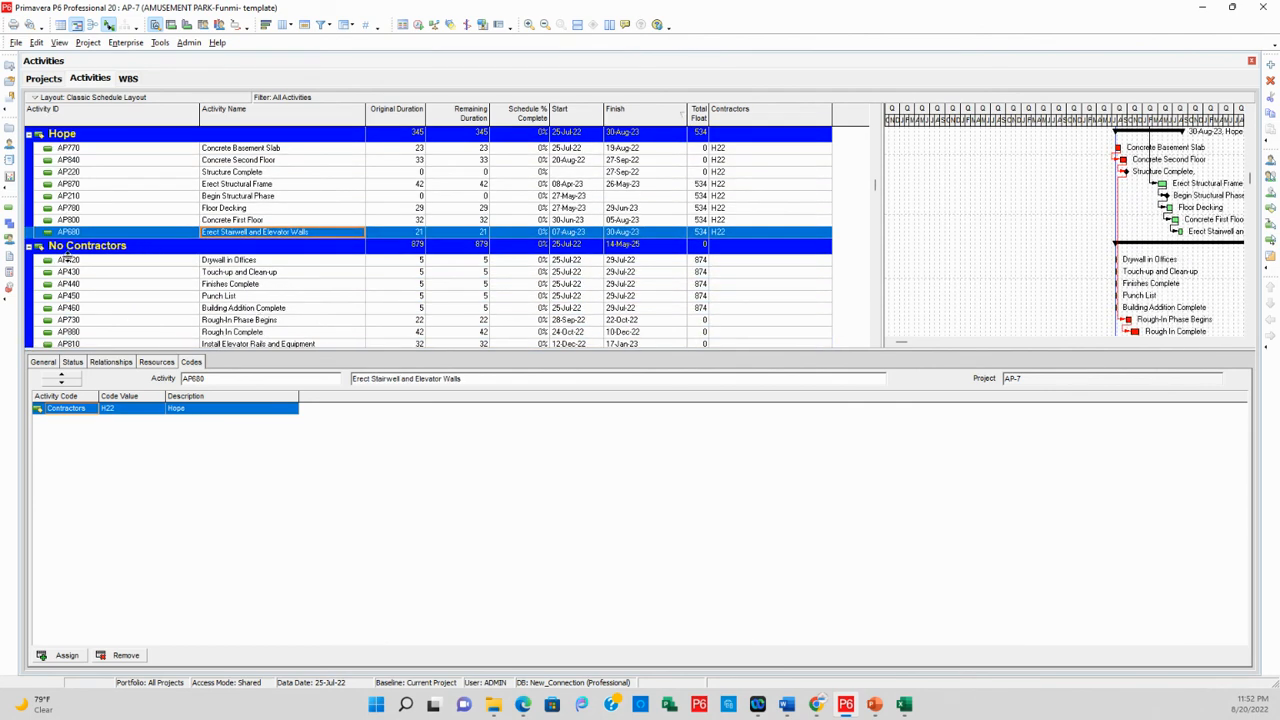
pyautogui.scroll(-1, 127, 265)
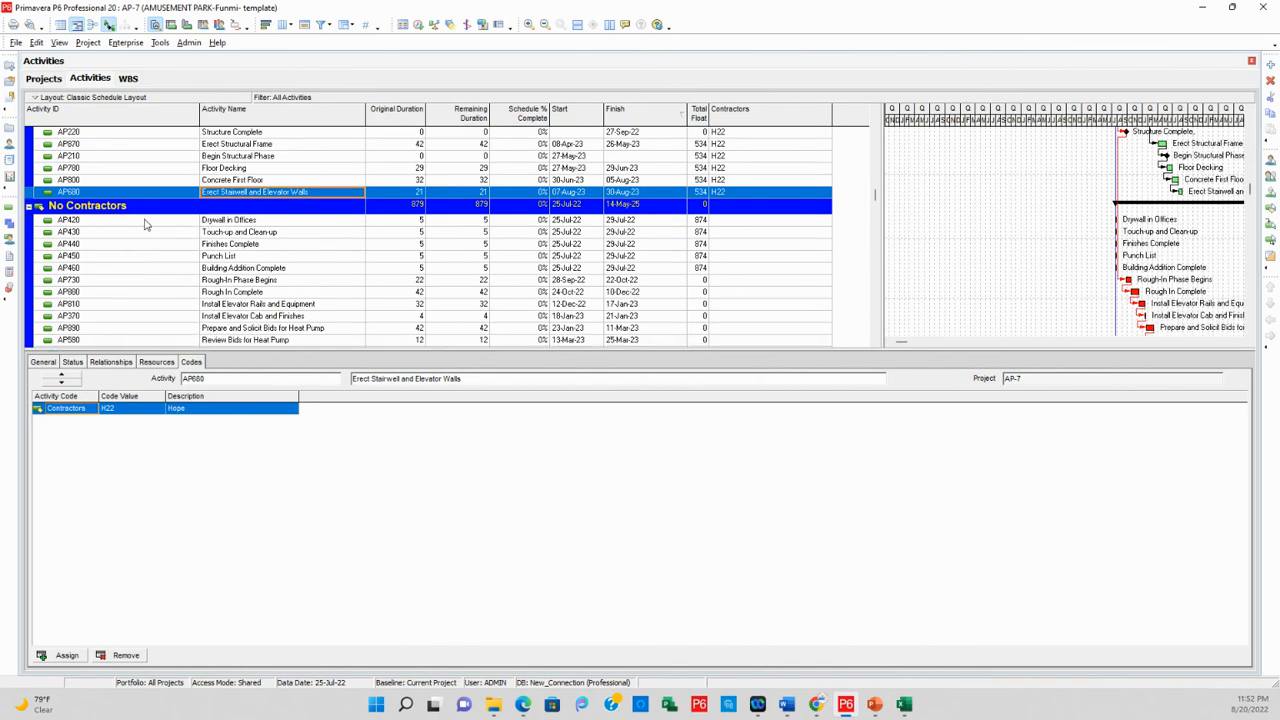
pyautogui.scroll(-1, 255, 230)
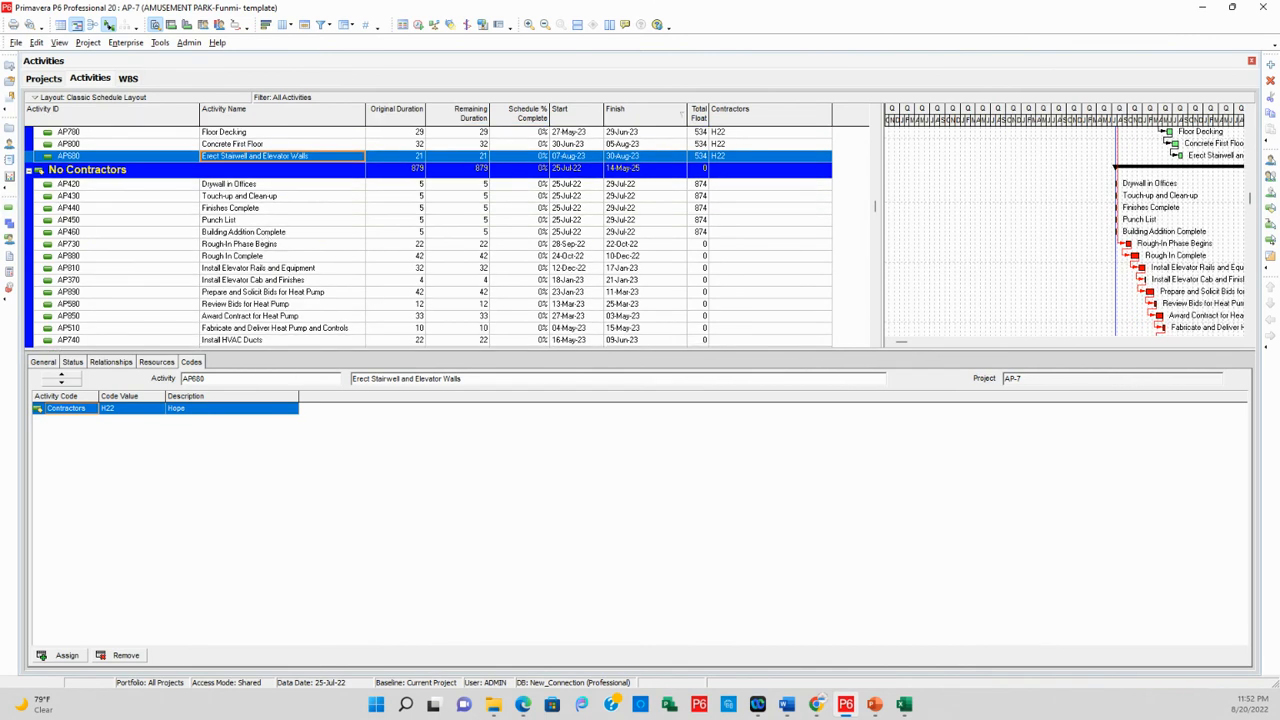
pyautogui.scroll(-5, 236, 205)
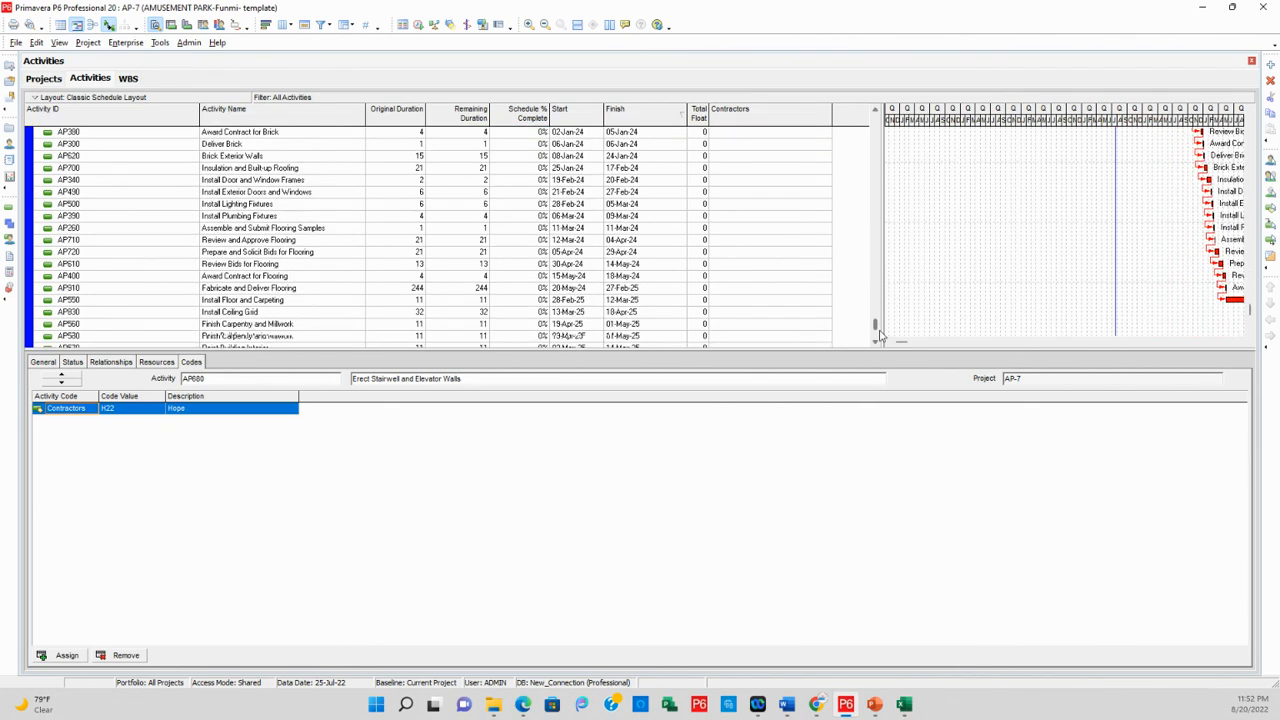
pyautogui.scroll(10, 384, 167)
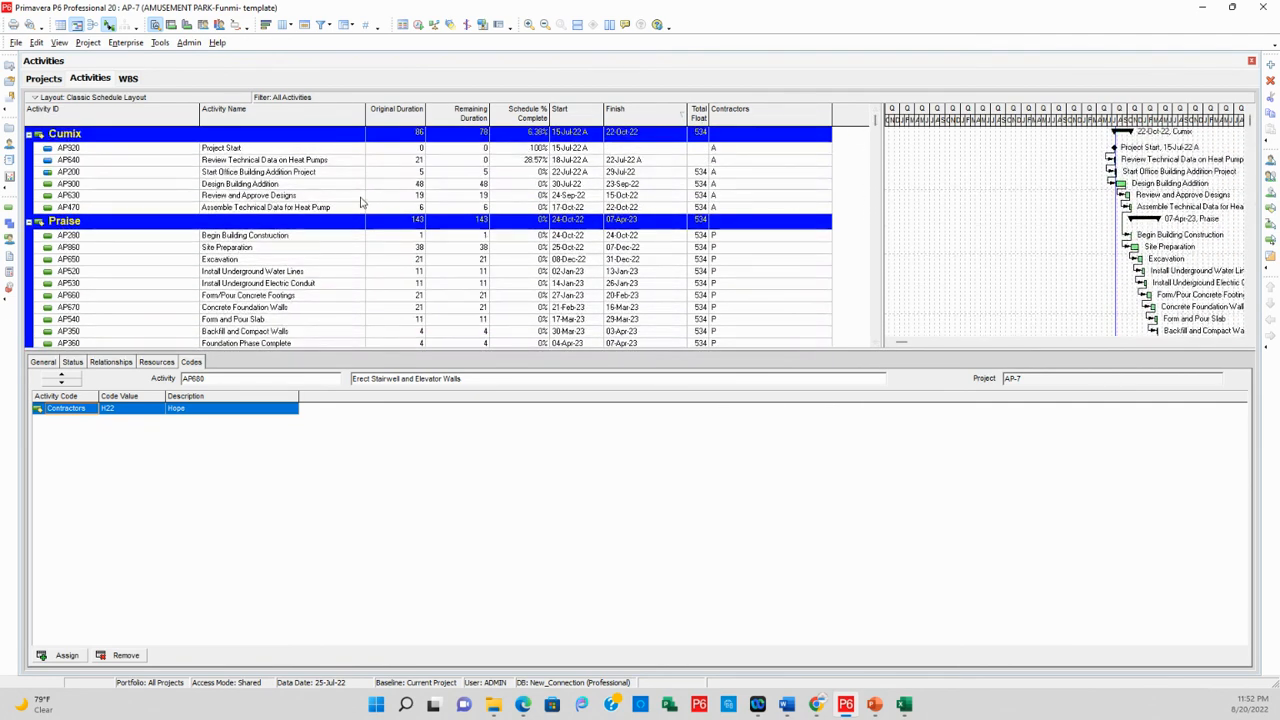